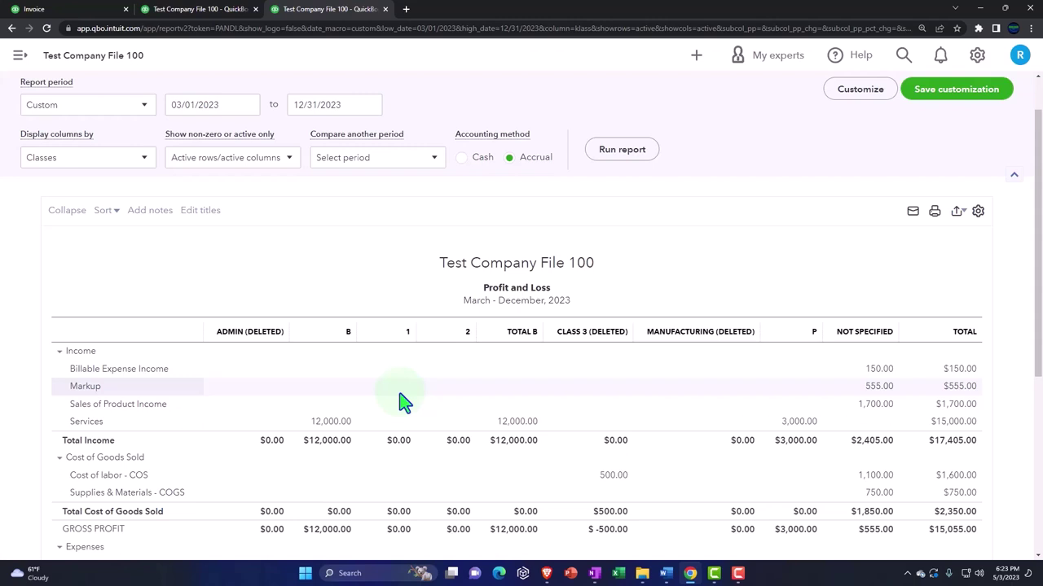
# Bring up invoice #1087, the $500 Labor sale dated 03/01/2023 at location CA:L 1 CA.
pyautogui.click(77, 9)
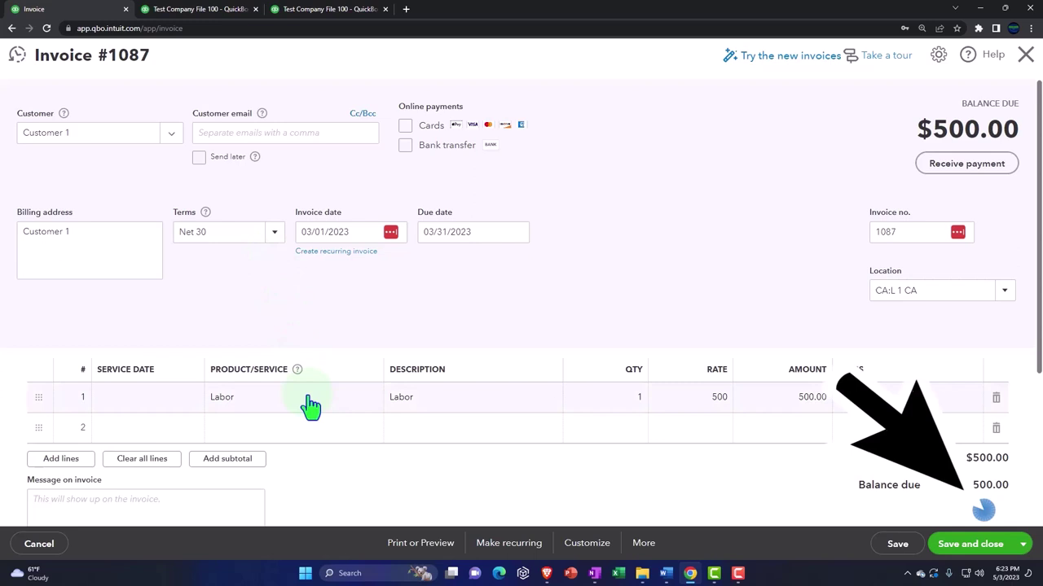
# Save and close invoice #1087 to get back to the Locations list.
pyautogui.click(970, 544)
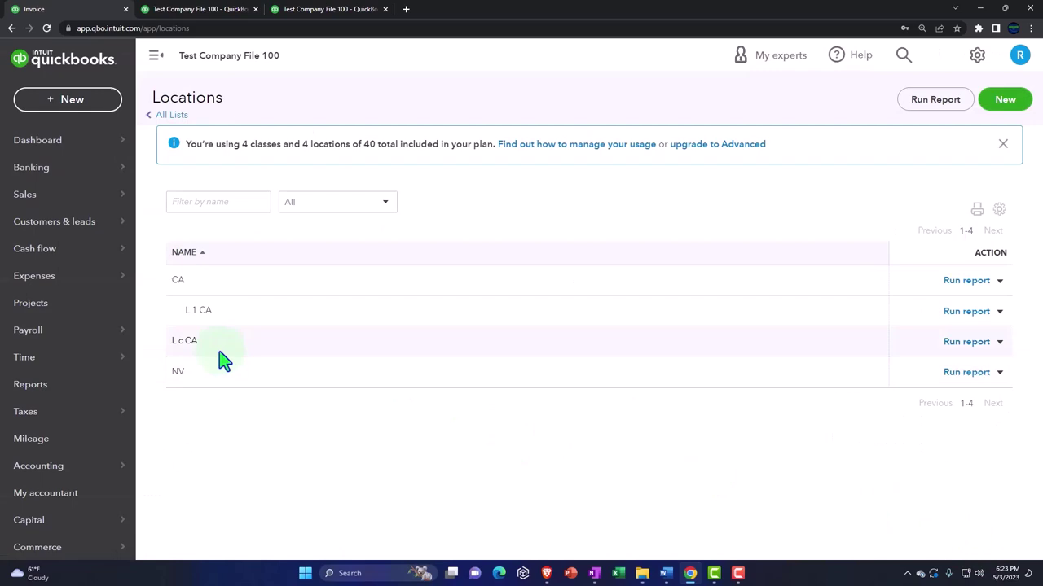
# Edit location L c CA so it is a sub-location with CA as its parent.
pyautogui.click(999, 341)
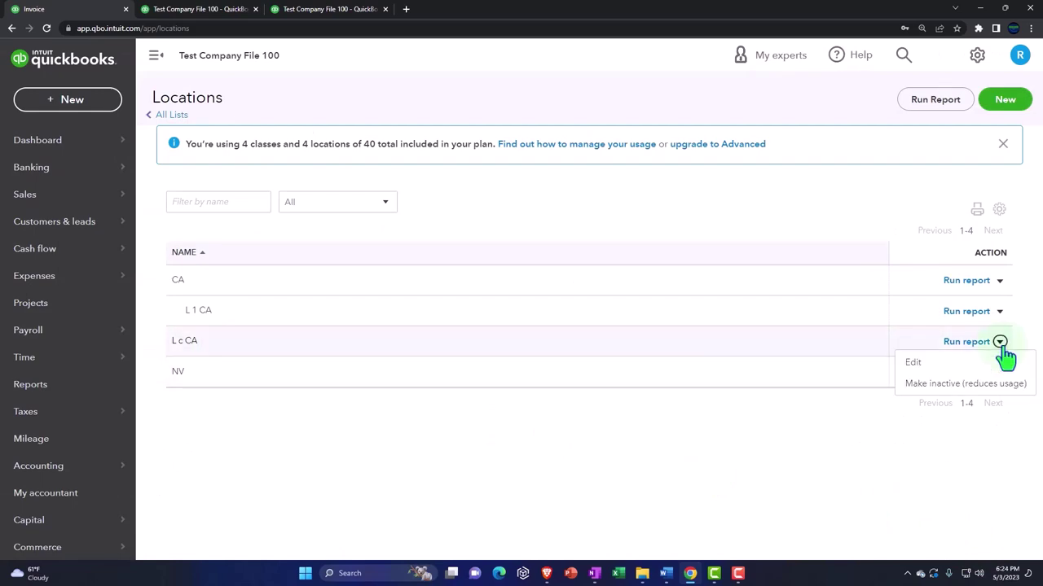
pyautogui.click(930, 363)
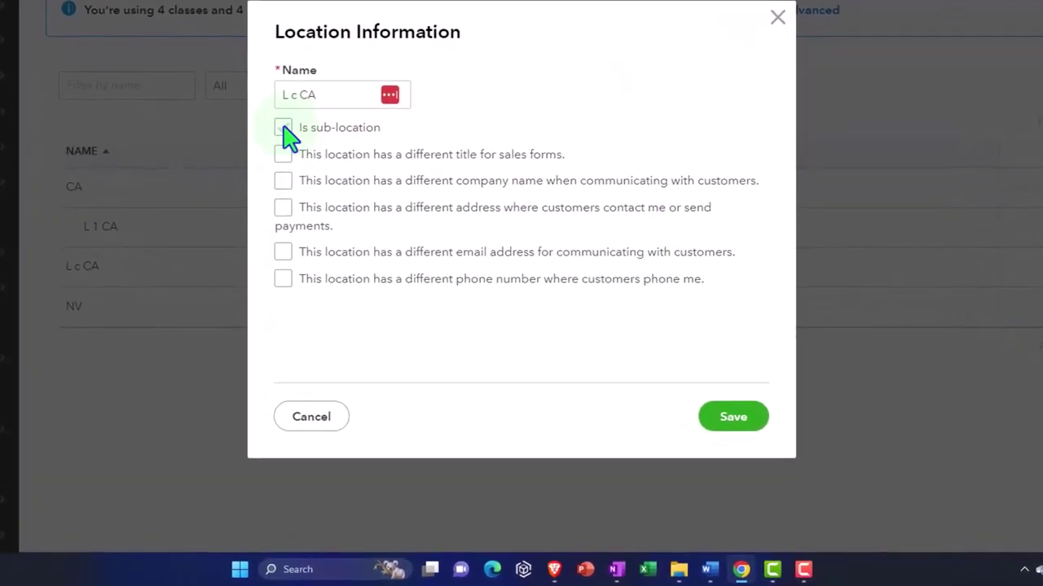
pyautogui.click(283, 128)
pyautogui.click(424, 158)
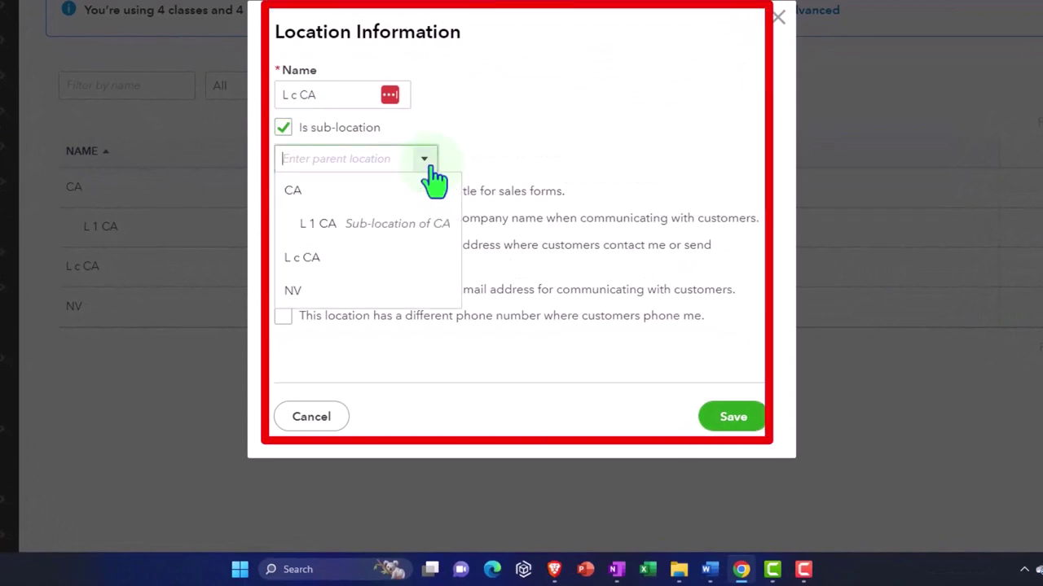
pyautogui.click(332, 194)
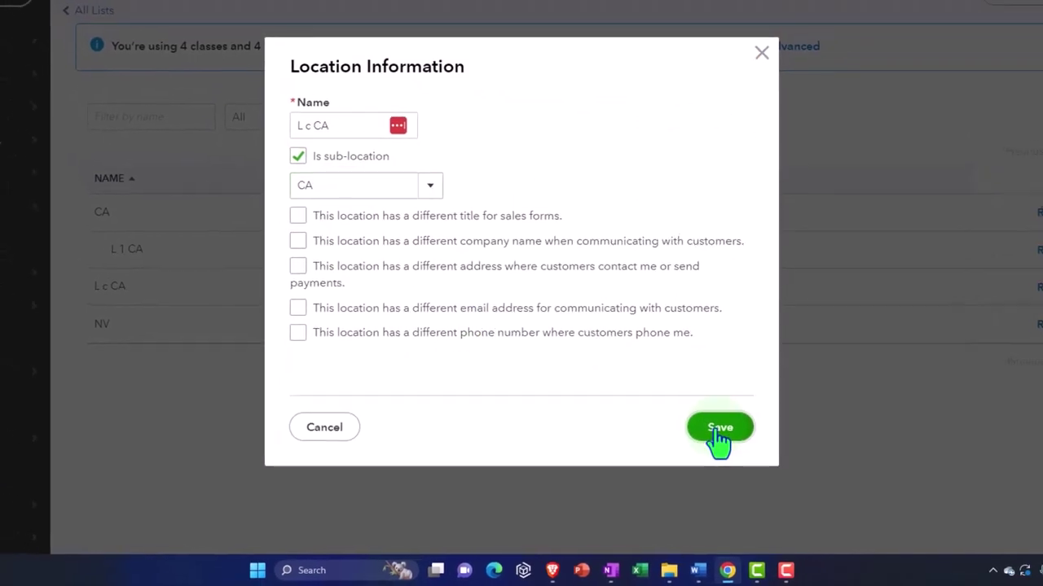
pyautogui.click(717, 431)
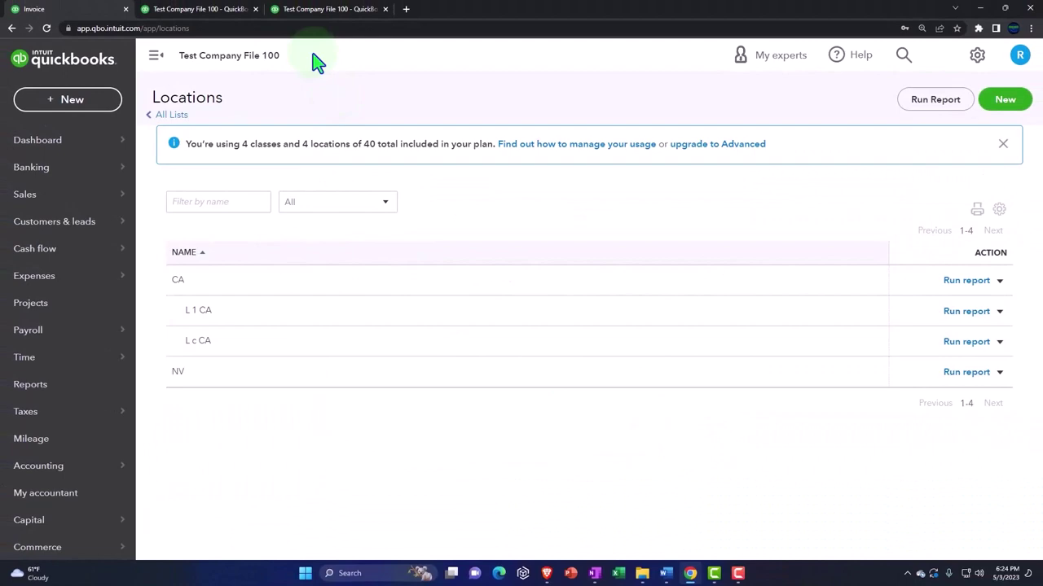
# Rerun the Profit and Loss report with end date 03/31/2023 to cover March 2023.
pyautogui.click(306, 15)
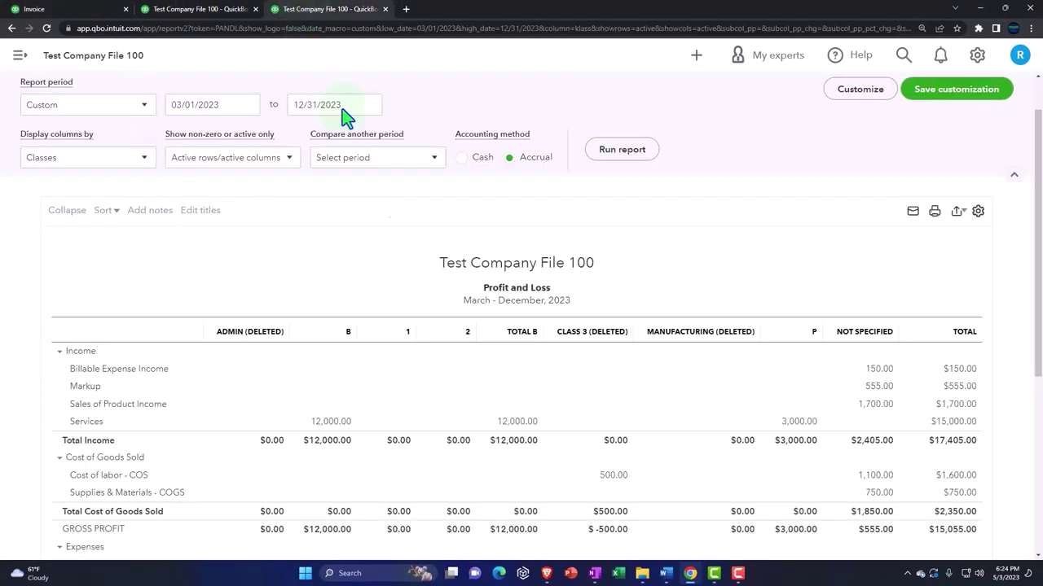
pyautogui.click(621, 154)
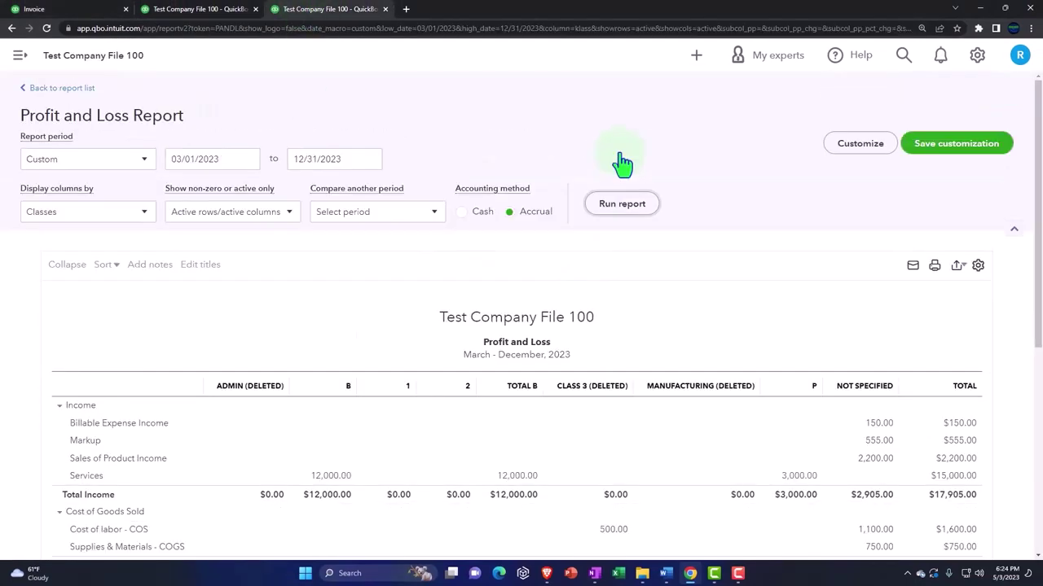
pyautogui.click(341, 163)
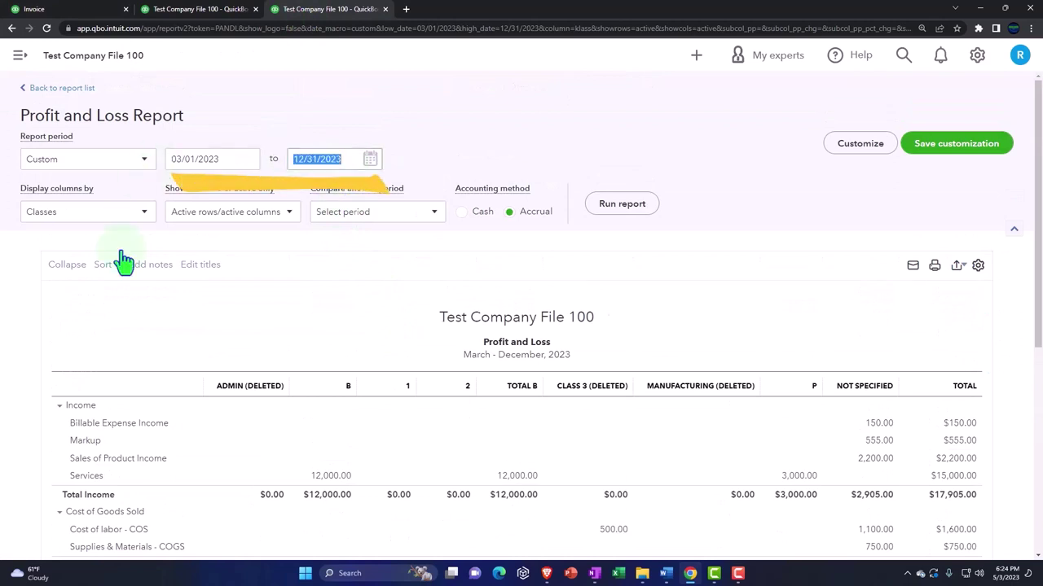
pyautogui.write('03/31/2023')
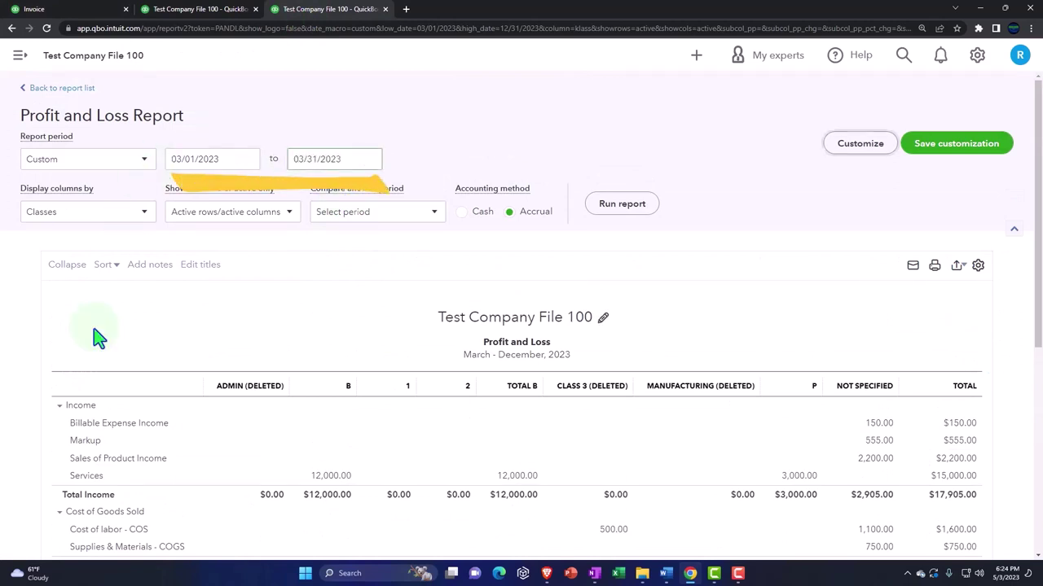
pyautogui.click(622, 204)
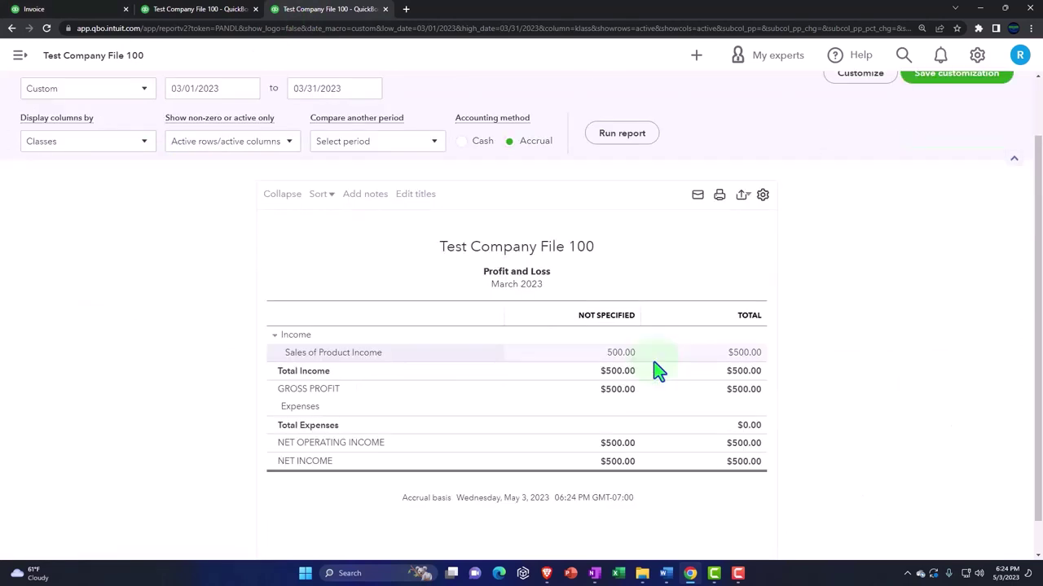
# Show the March Profit and Loss with columns by Locations, then zoom in to read it.
pyautogui.click(144, 142)
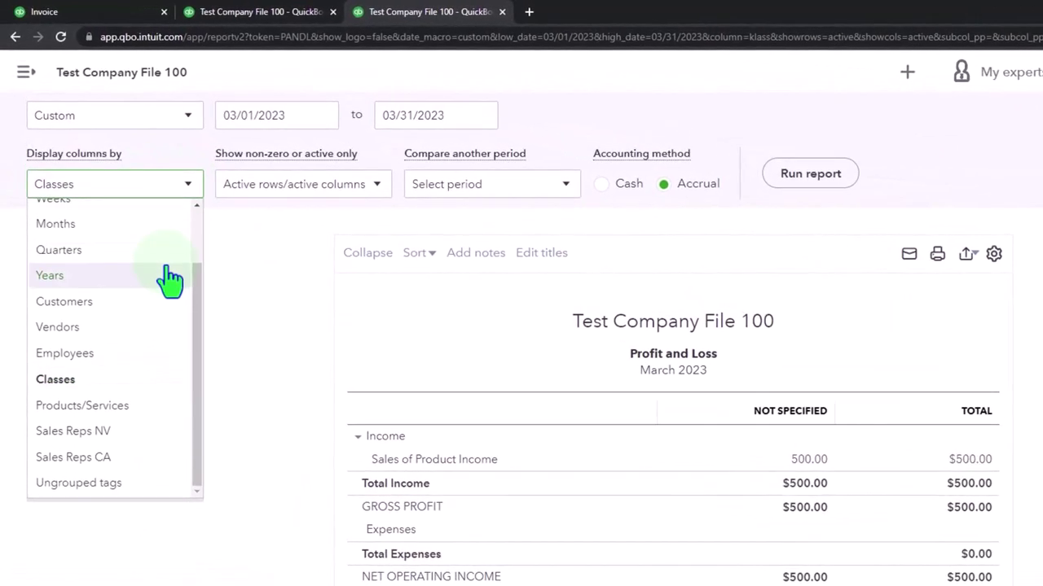
pyautogui.scroll(2, 165, 289)
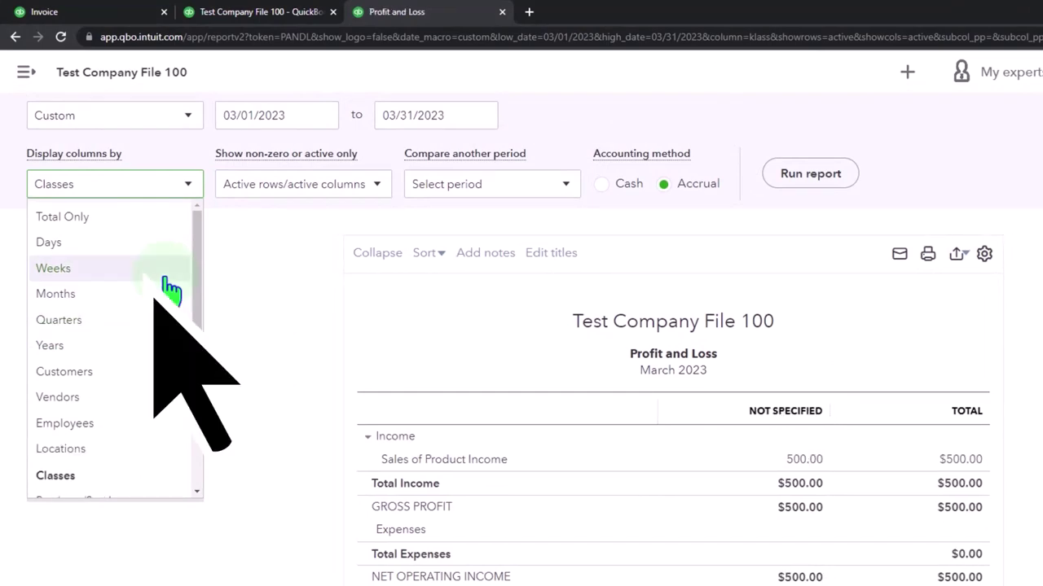
pyautogui.click(144, 273)
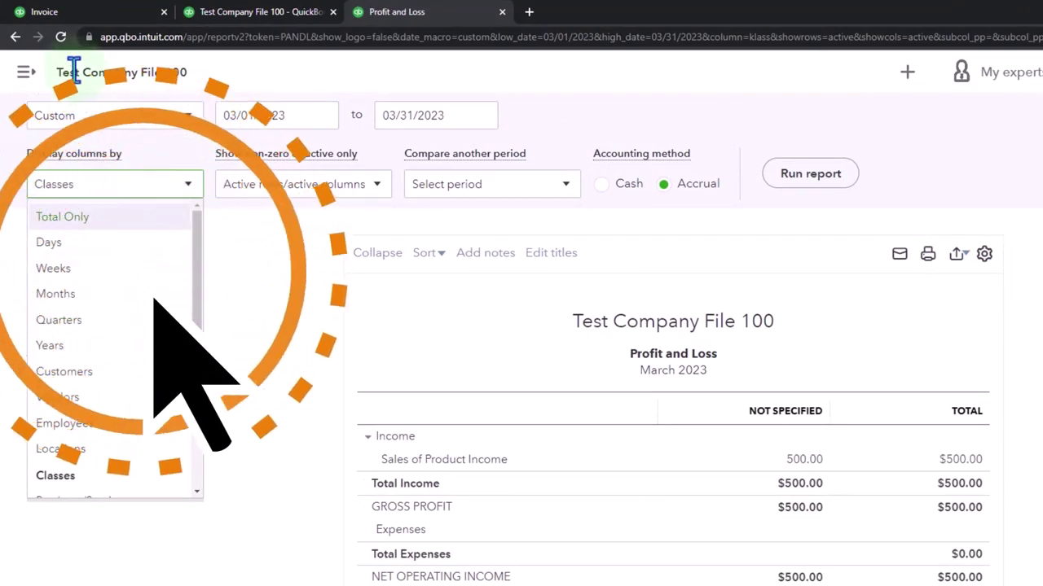
pyautogui.click(68, 457)
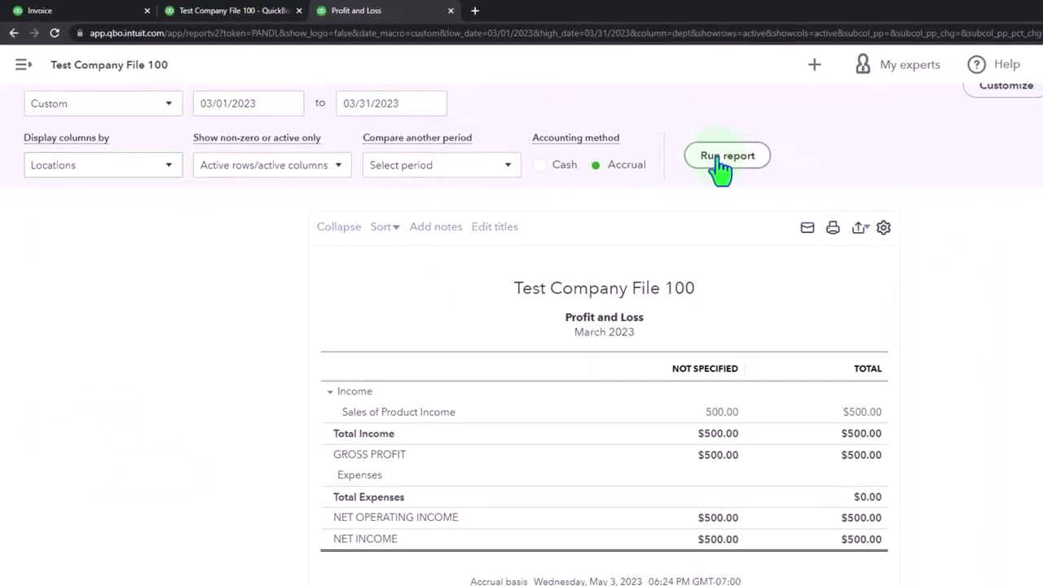
pyautogui.click(811, 174)
pyautogui.scroll(-1, 650, 153)
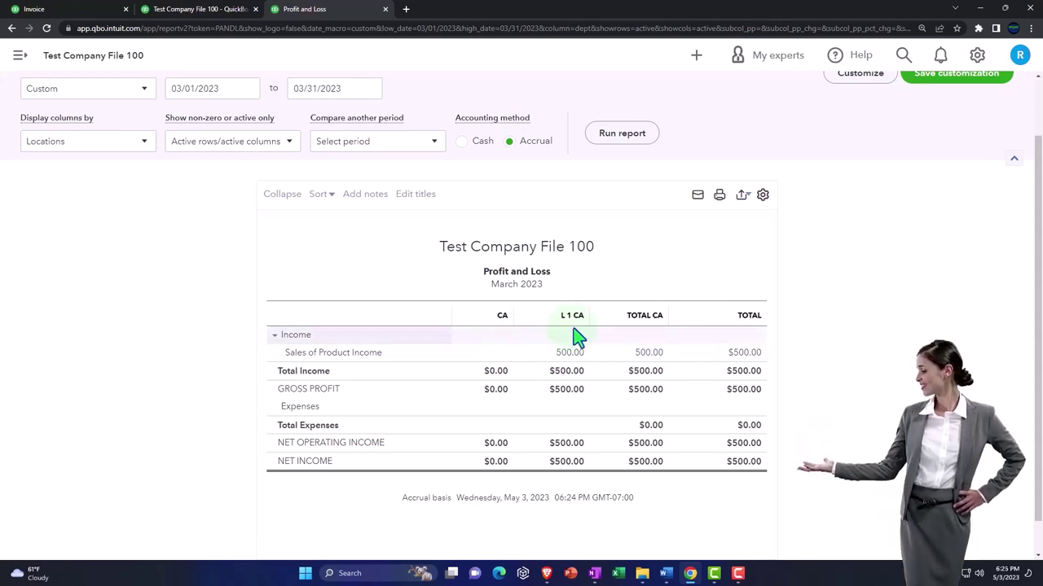
pyautogui.hotkey('ctrl', '+')
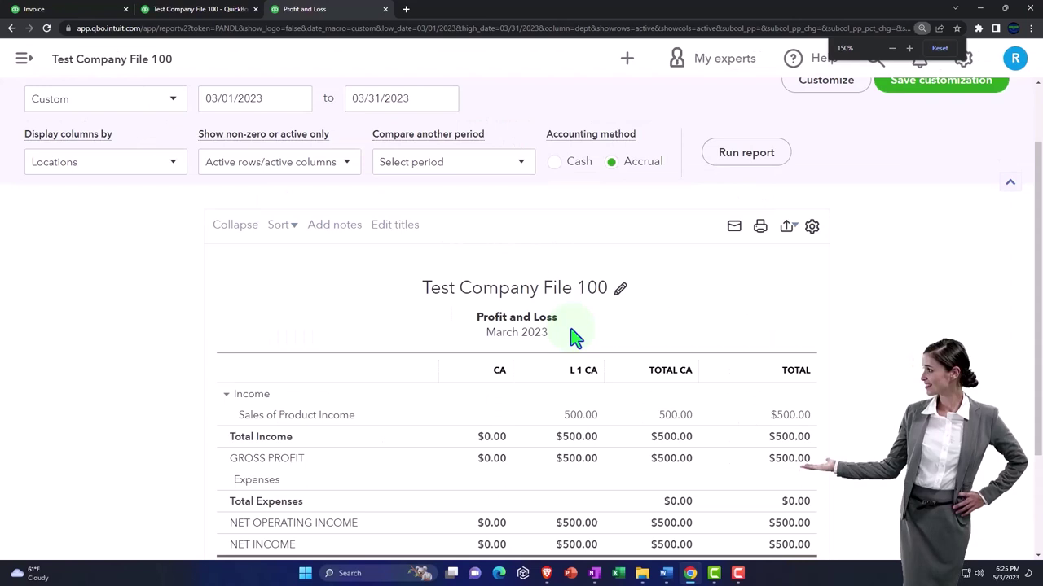
# Review the Locations list with L 1 CA and L c CA nested under CA, plus NV.
pyautogui.scroll(-1, 575, 336)
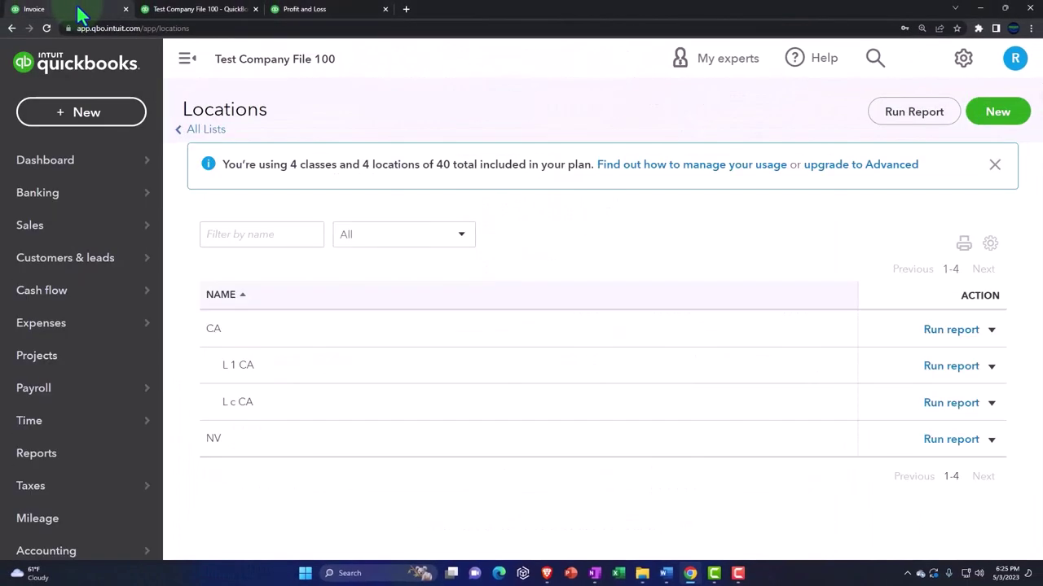
# Start a new expense with Vendor 2 as the payee.
pyautogui.moveTo(137, 163)
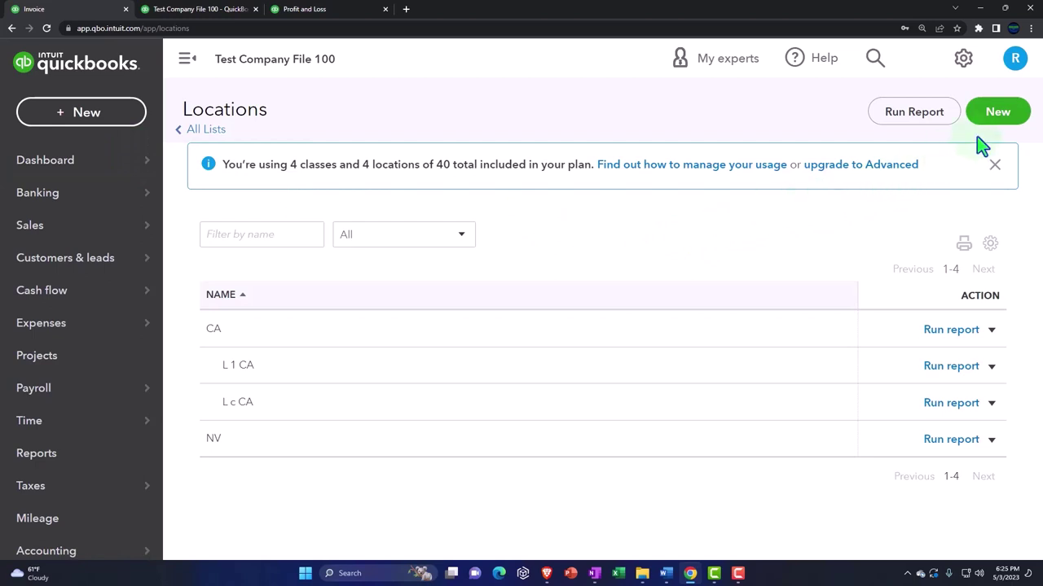
pyautogui.click(71, 123)
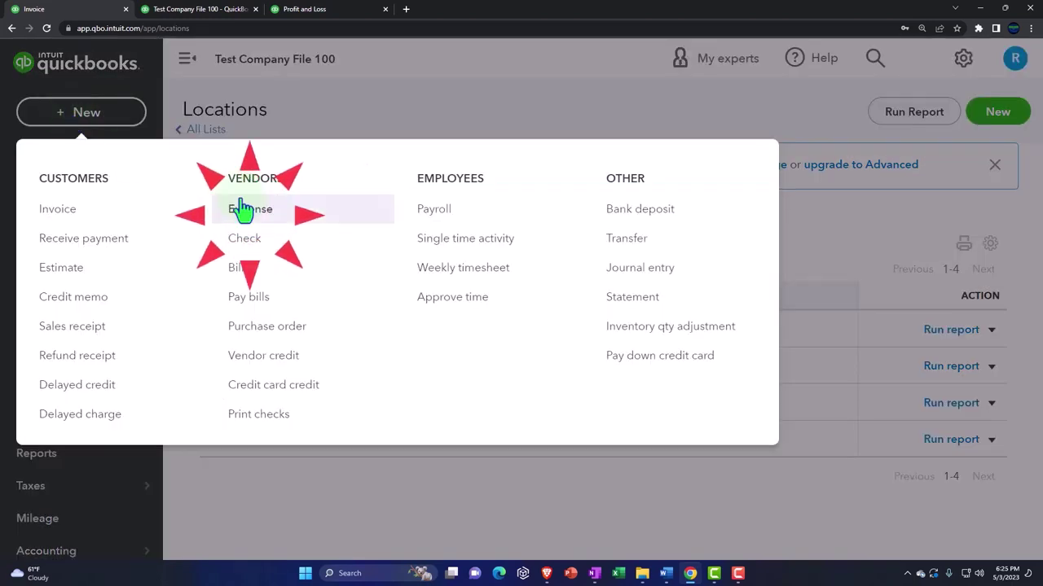
pyautogui.click(251, 209)
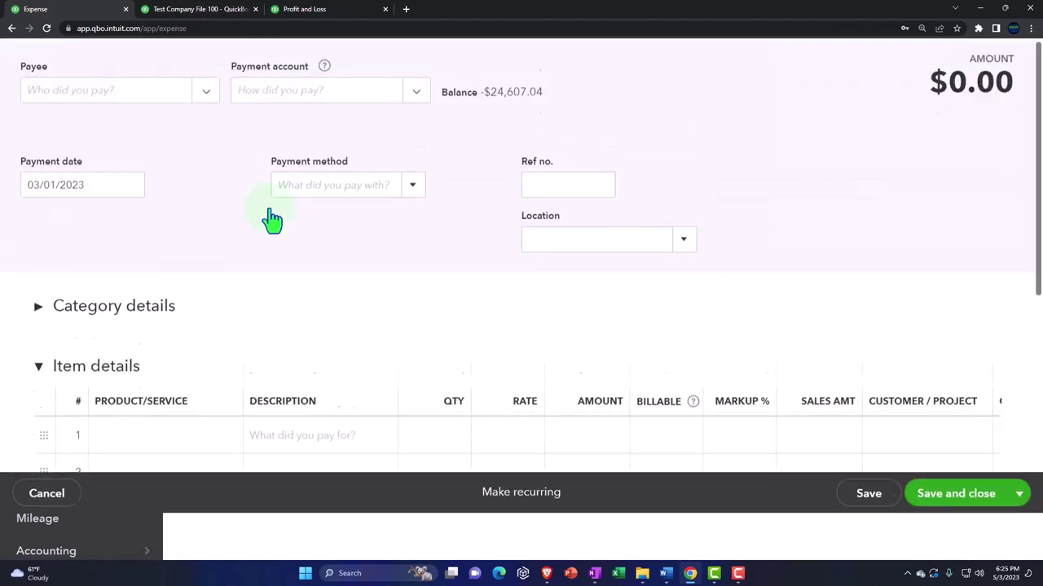
pyautogui.click(204, 144)
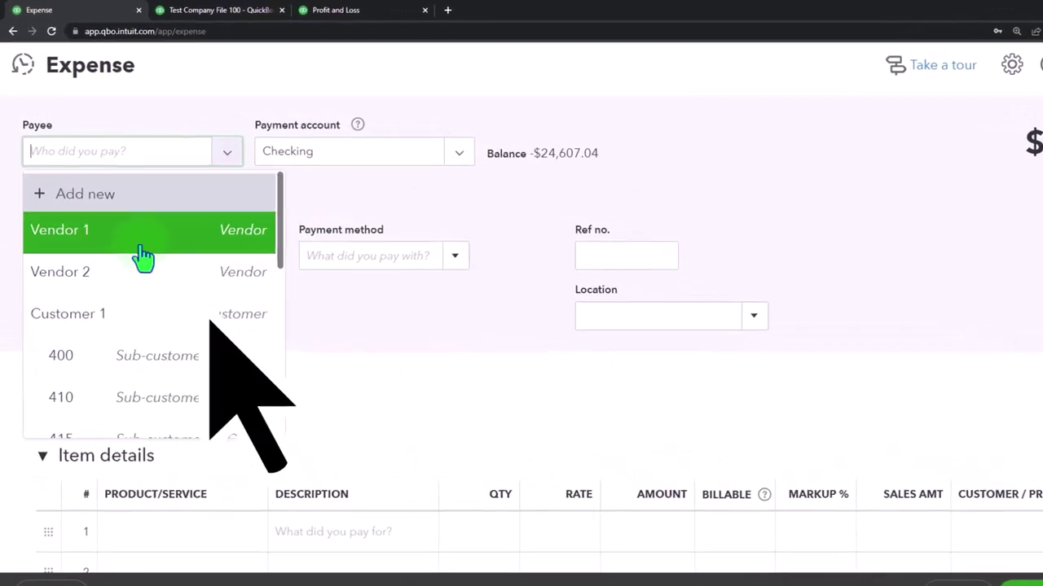
pyautogui.click(122, 272)
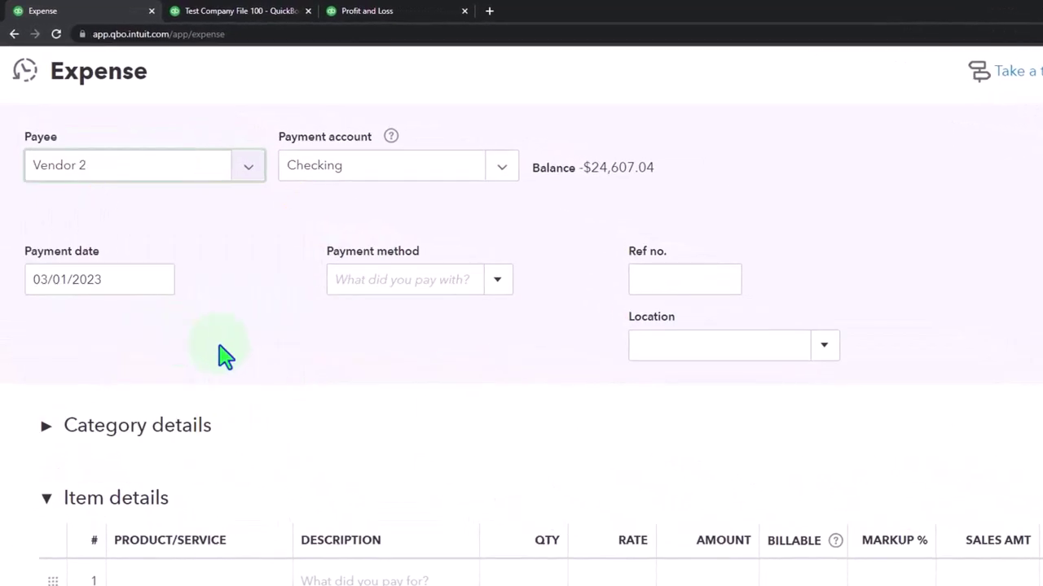
pyautogui.hotkey('ctrl', '-')
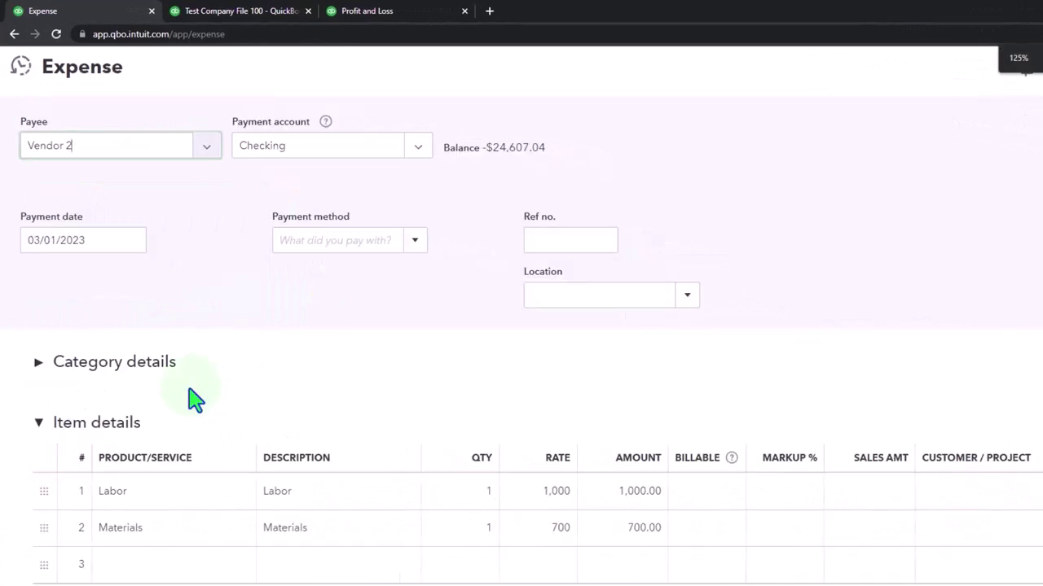
pyautogui.scroll(-1, 586, 484)
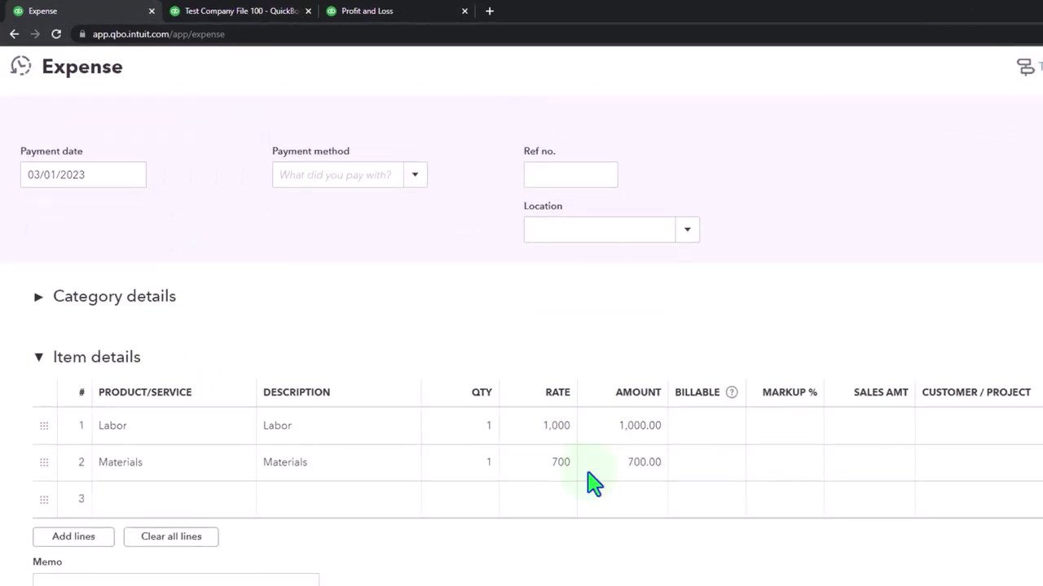
# Set the Labor line rate to 1,400 and the Materials line rate to 600.
pyautogui.click(550, 432)
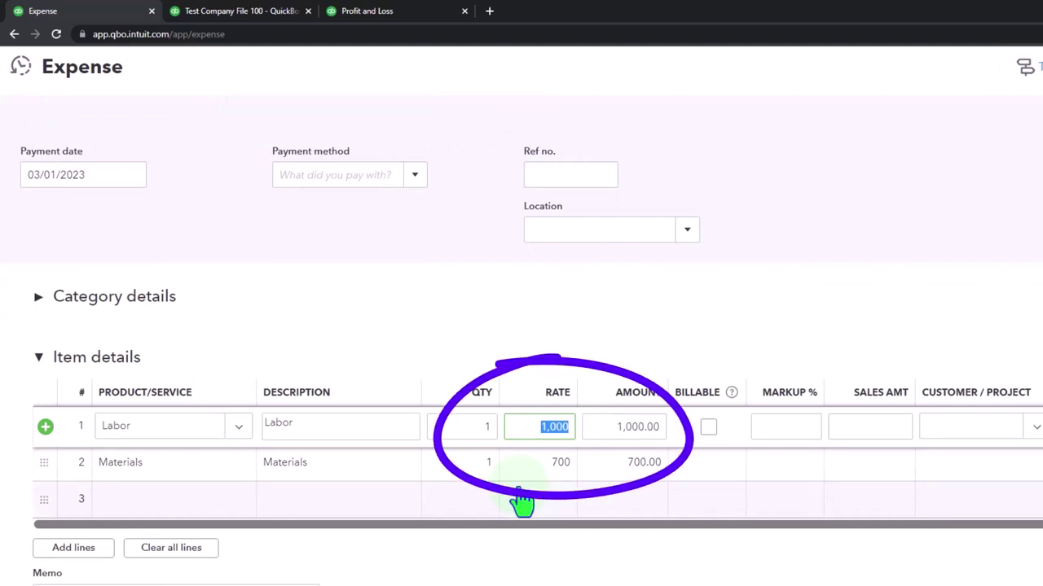
pyautogui.write('1400')
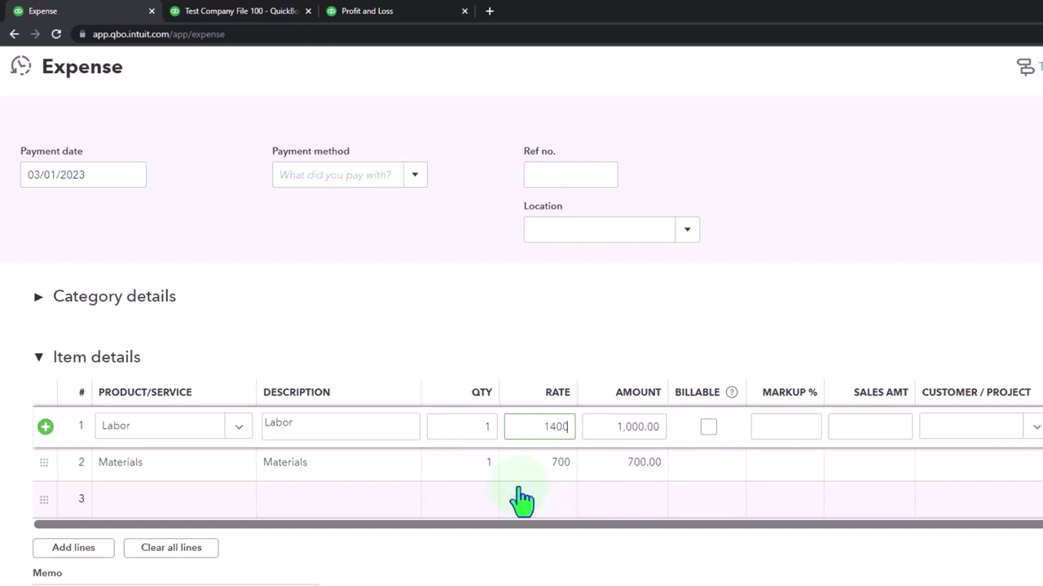
pyautogui.press('Tab')
pyautogui.click(558, 464)
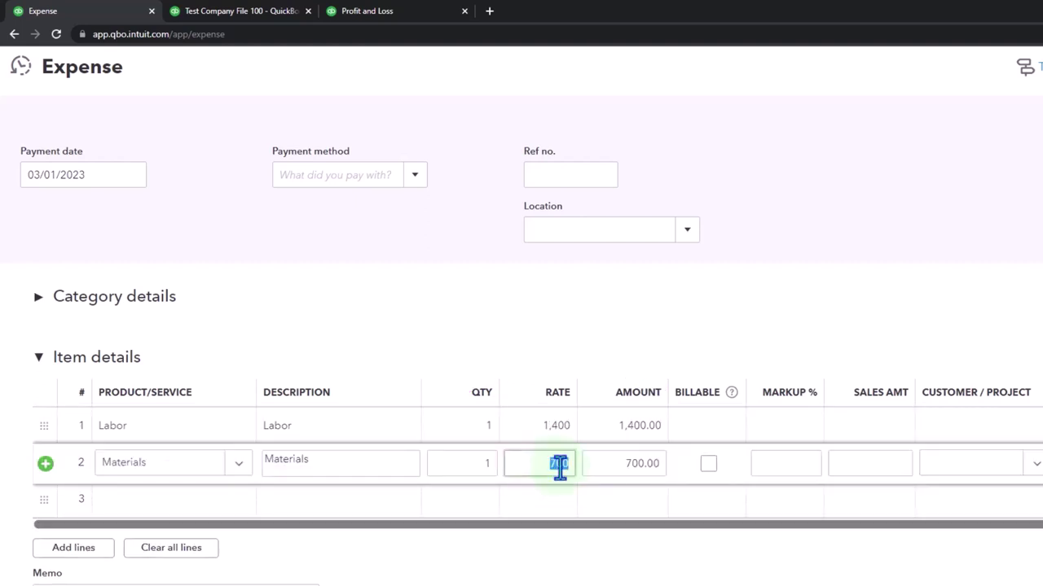
pyautogui.write('600')
pyautogui.click(697, 443)
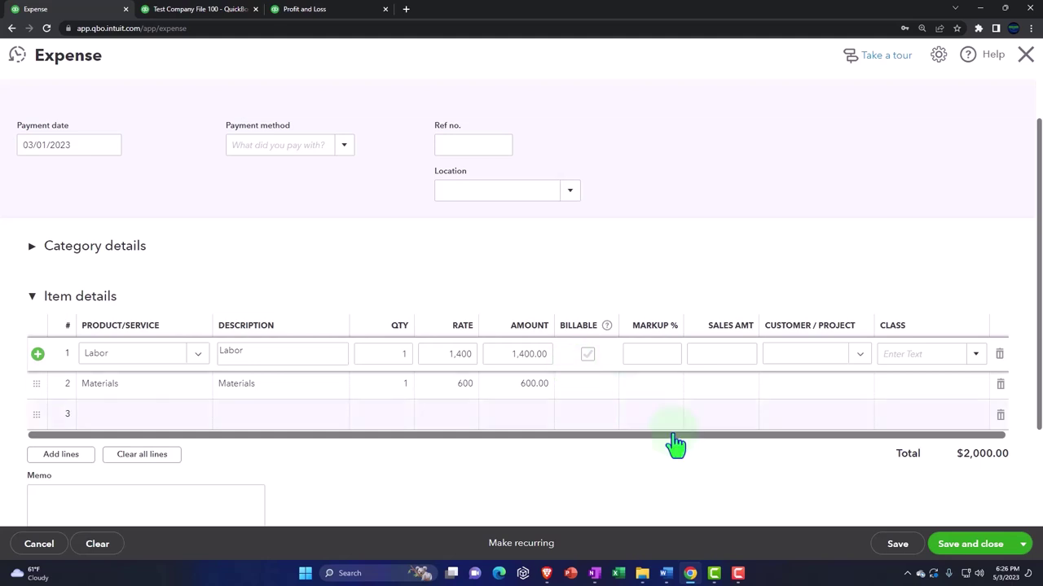
# Save and close the $2,000 expense, then return to the Profit and Loss report.
pyautogui.click(970, 544)
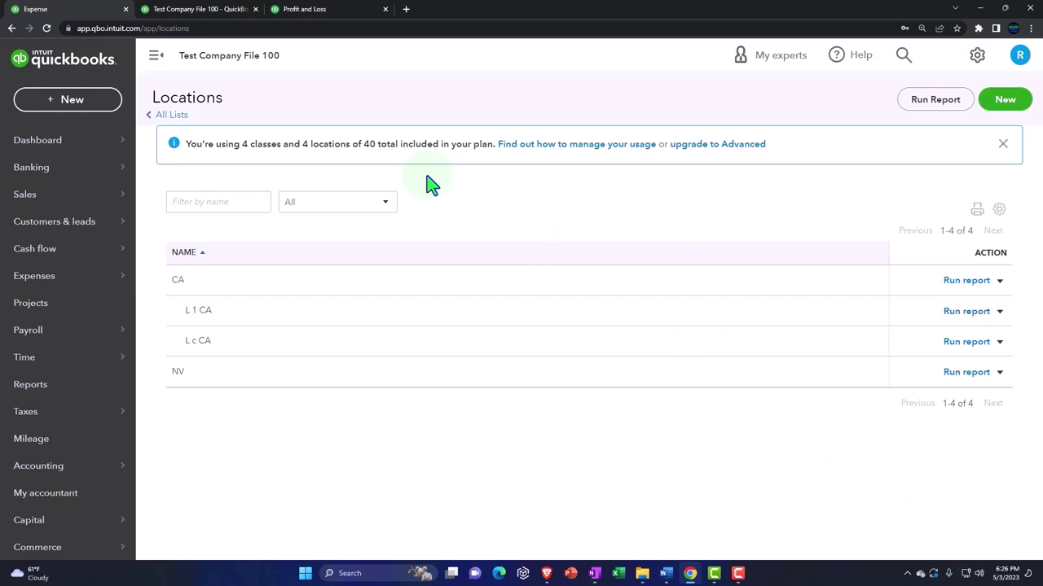
pyautogui.click(199, 10)
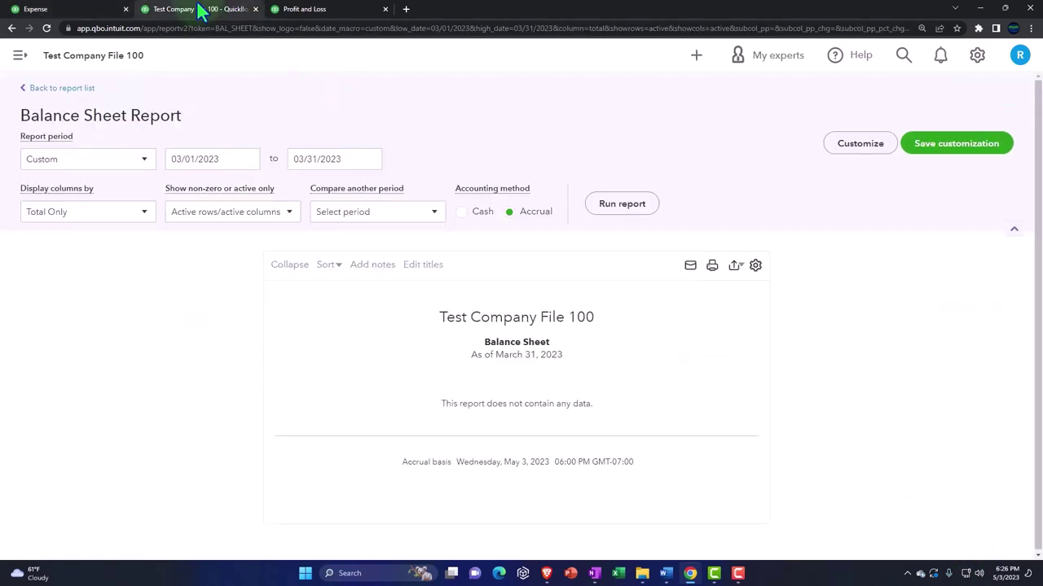
pyautogui.click(285, 9)
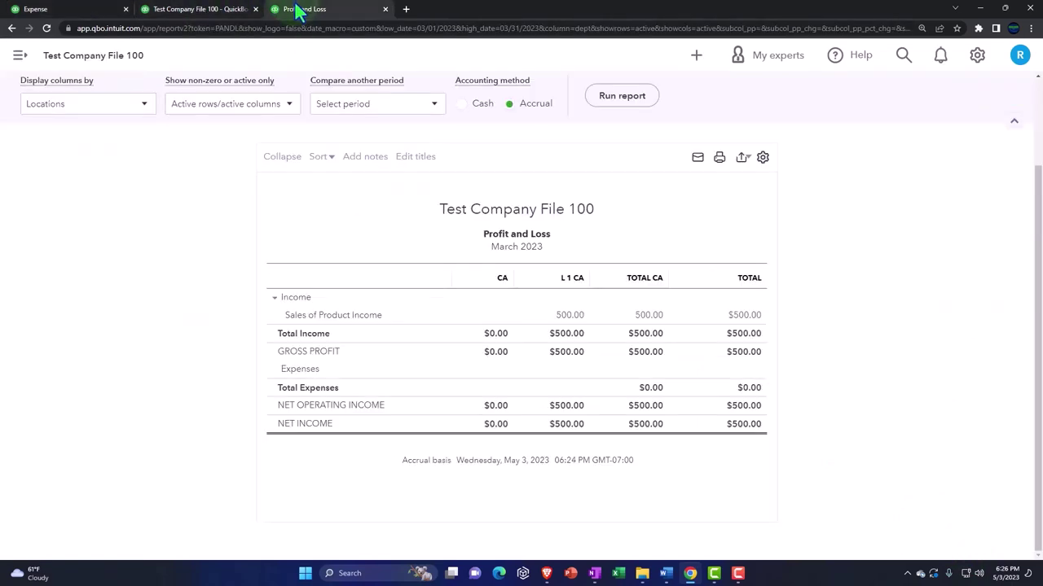
# Refresh the location Profit and Loss and open the expense behind Not Specified Cost of labor 1,400.00.
pyautogui.click(621, 97)
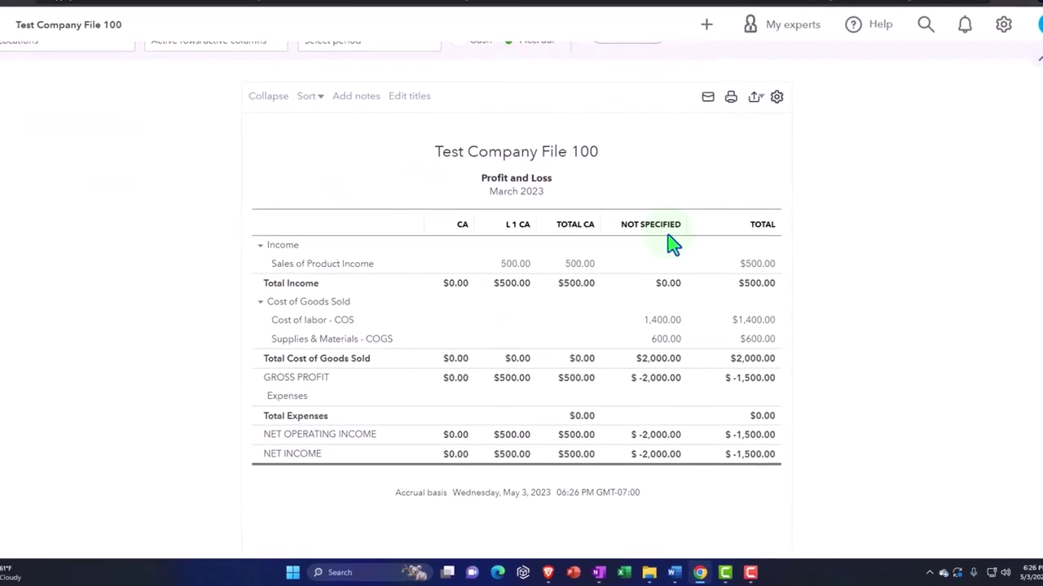
pyautogui.scroll(-1, 665, 129)
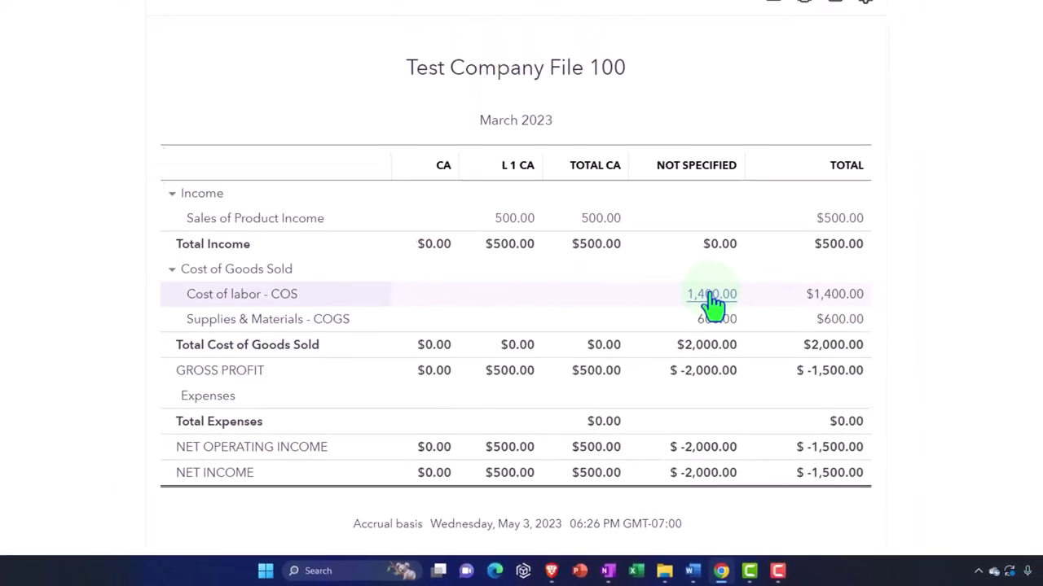
pyautogui.click(711, 295)
pyautogui.click(870, 354)
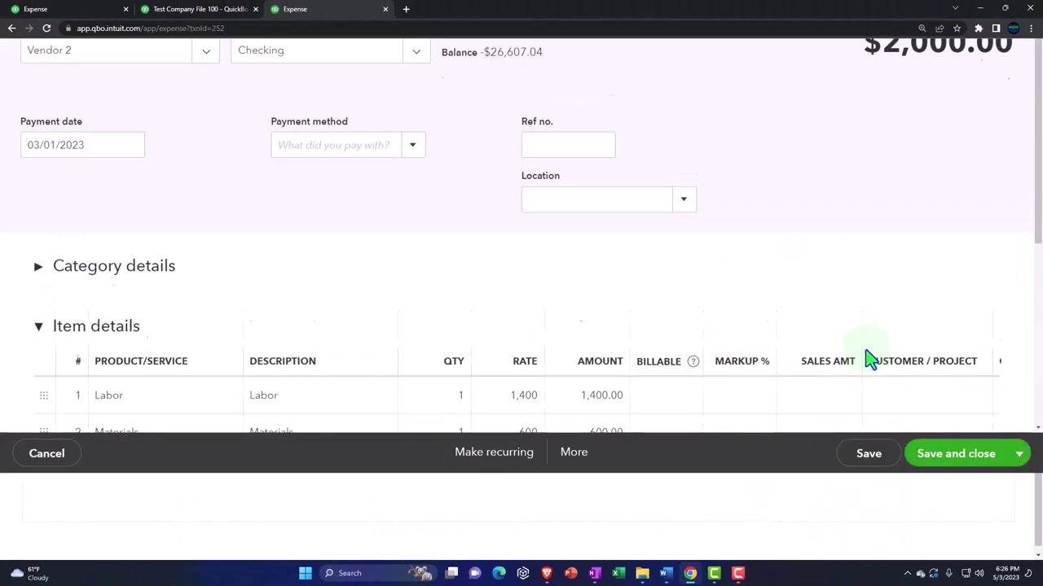
# Set the expense's location to CA:L c CA and save and close it.
pyautogui.scroll(-2, 843, 355)
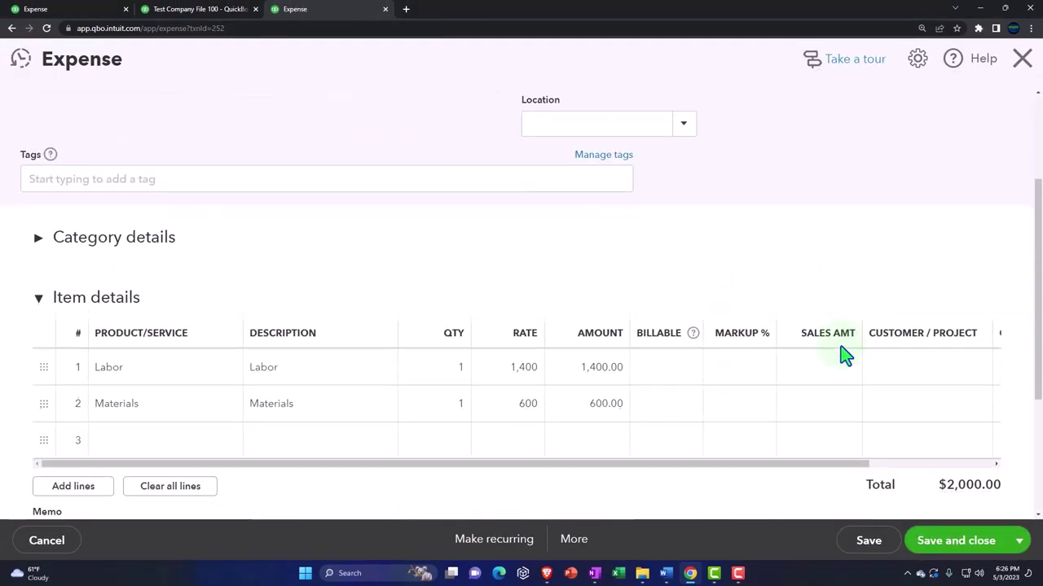
pyautogui.scroll(1, 844, 355)
pyautogui.click(686, 181)
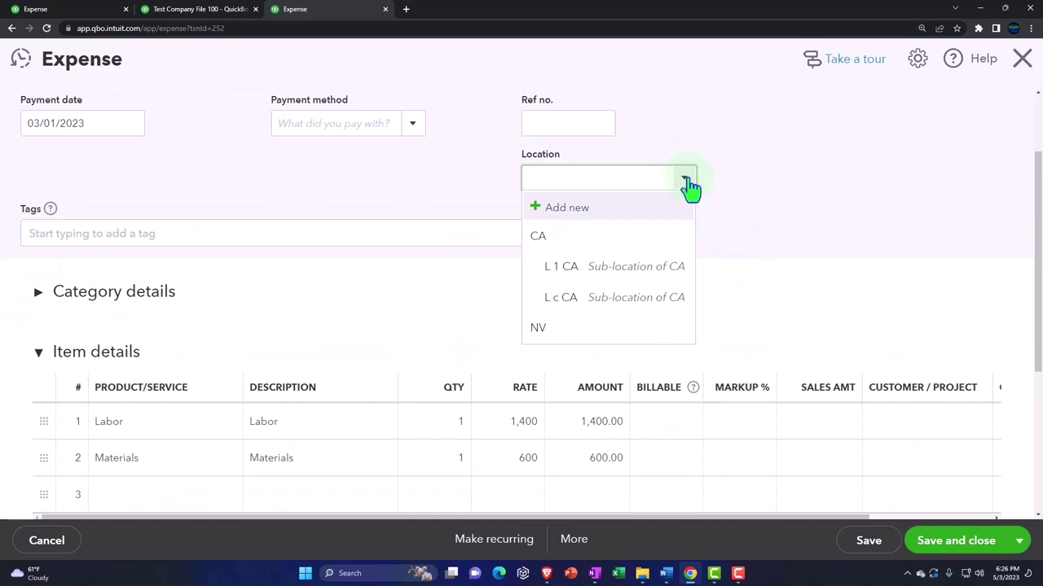
pyautogui.click(592, 302)
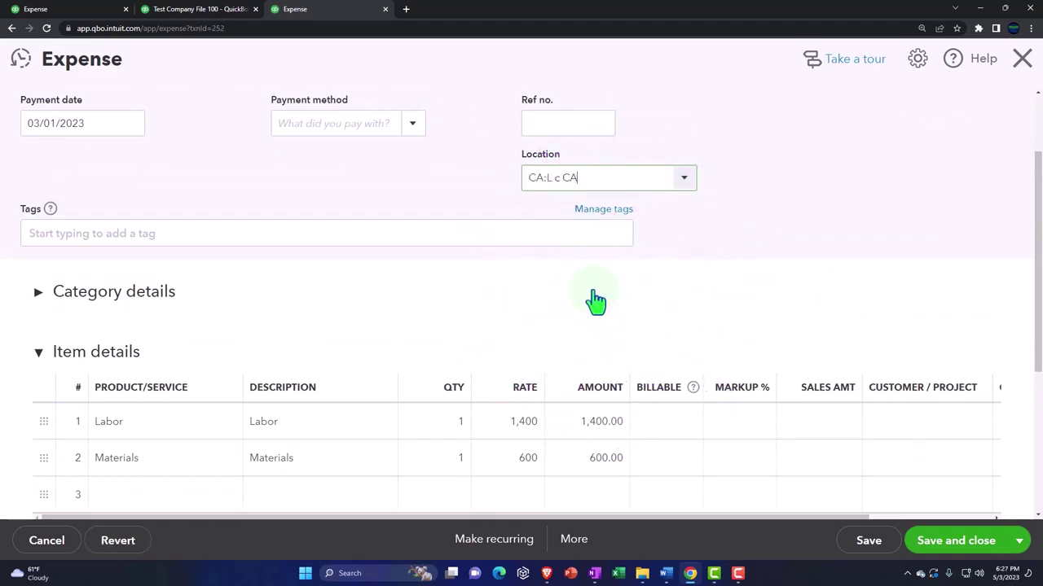
pyautogui.scroll(-2, 597, 297)
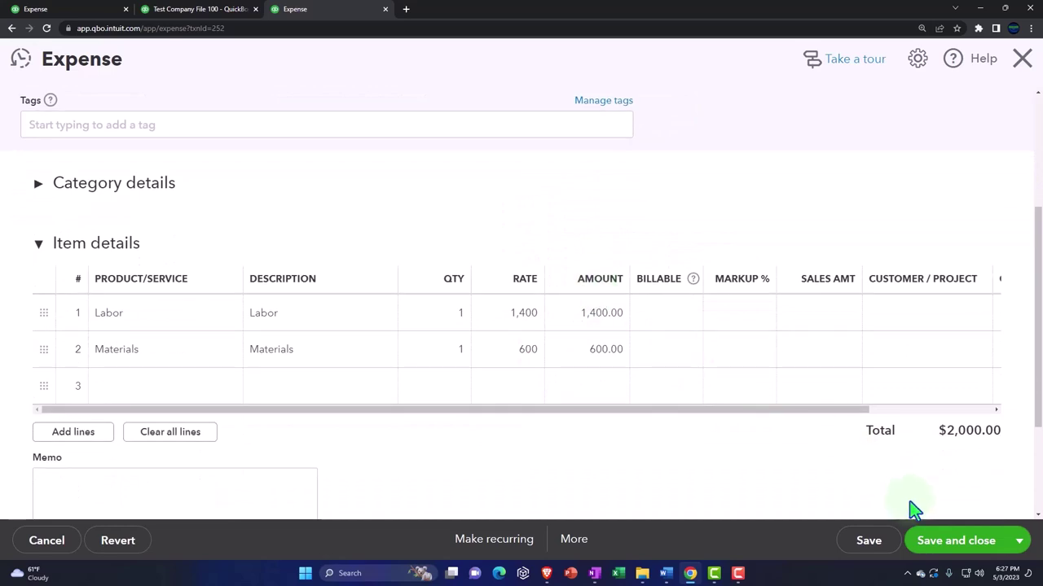
pyautogui.click(941, 543)
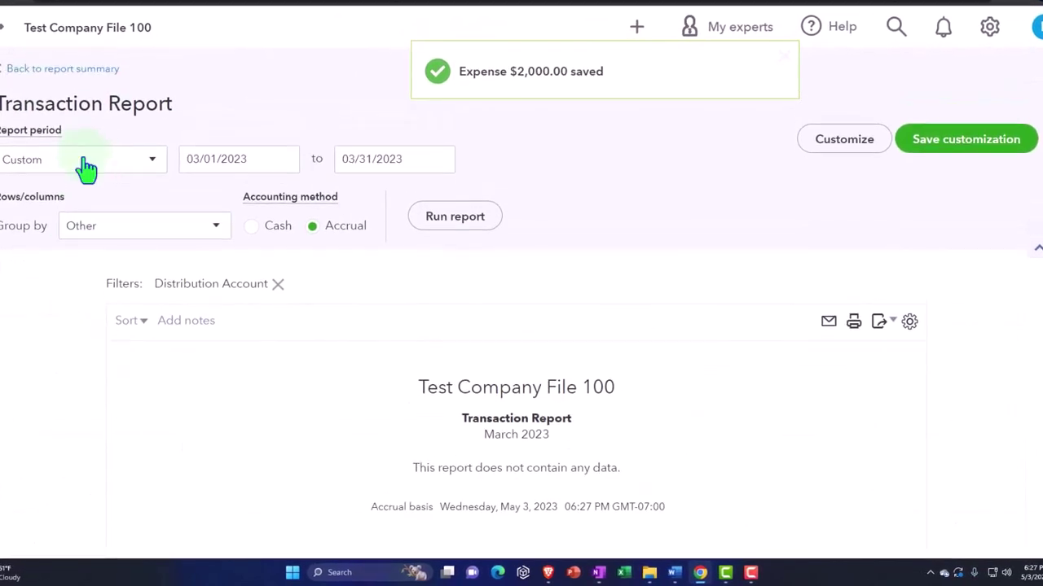
# Check the Profit and Loss summary shows the $2,000 cost under L c CA, then return to Locations.
pyautogui.click(84, 72)
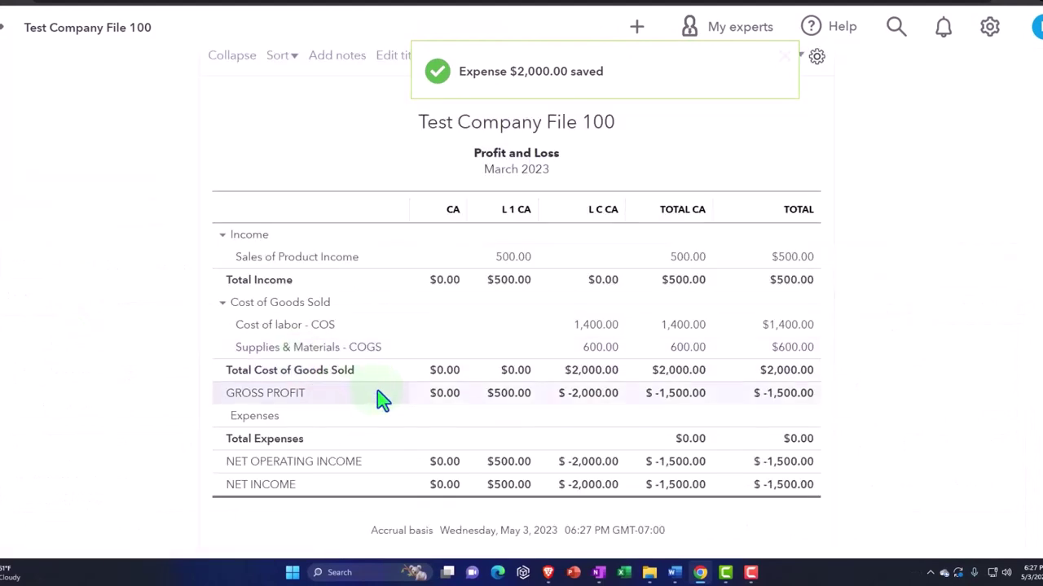
pyautogui.scroll(-2, 208, 375)
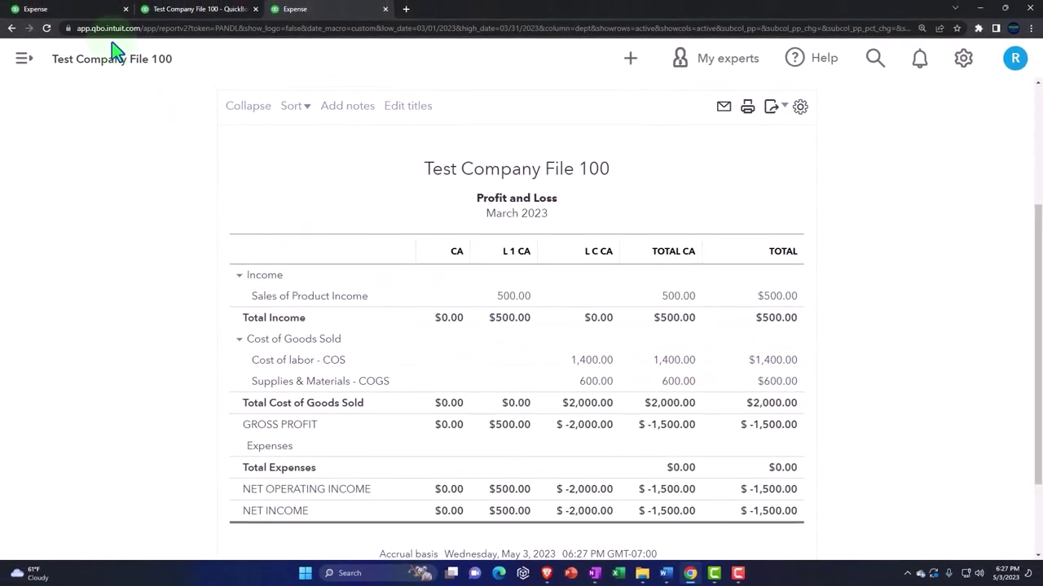
pyautogui.click(83, 12)
# Start a new expense paid to Vendor 1 and review its Utilities line classes.
pyautogui.click(79, 114)
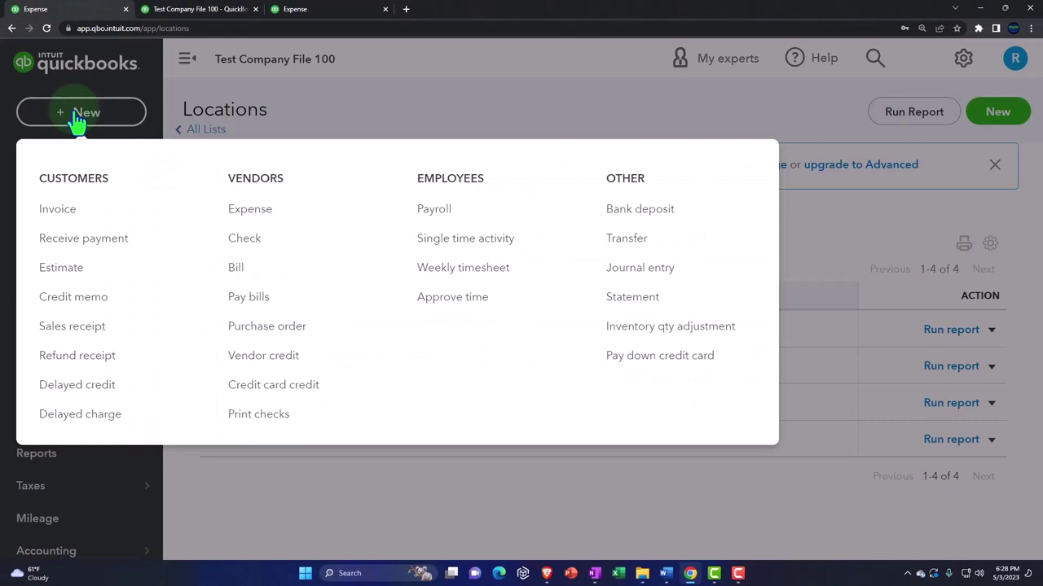
pyautogui.click(244, 210)
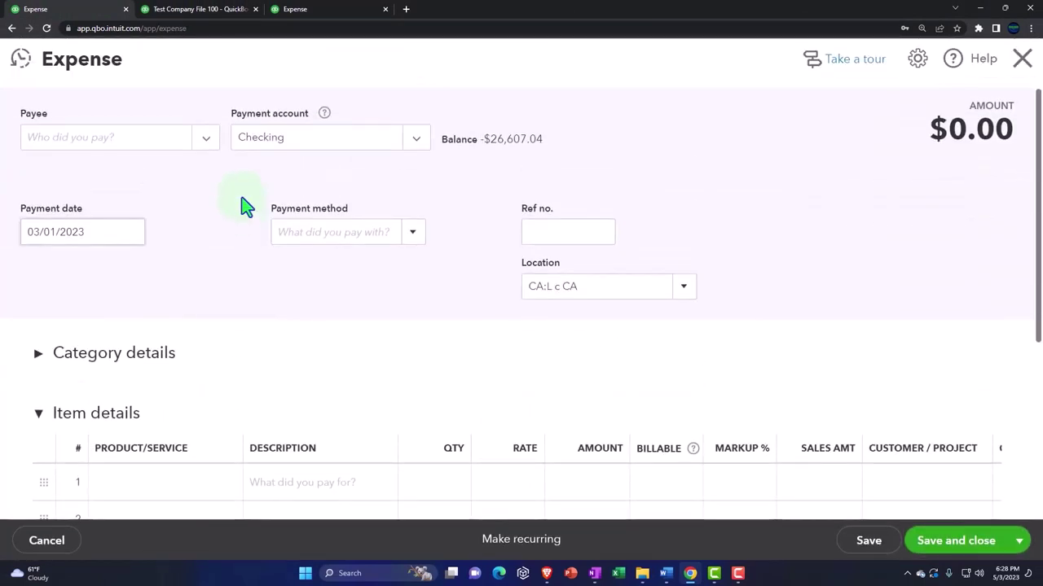
pyautogui.click(206, 141)
pyautogui.click(111, 210)
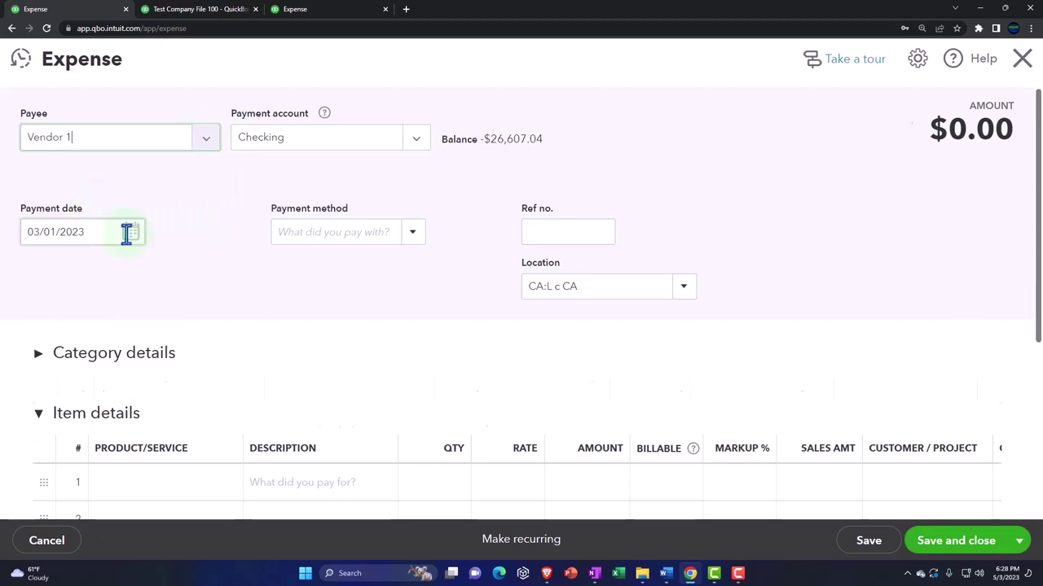
pyautogui.scroll(-1, 92, 339)
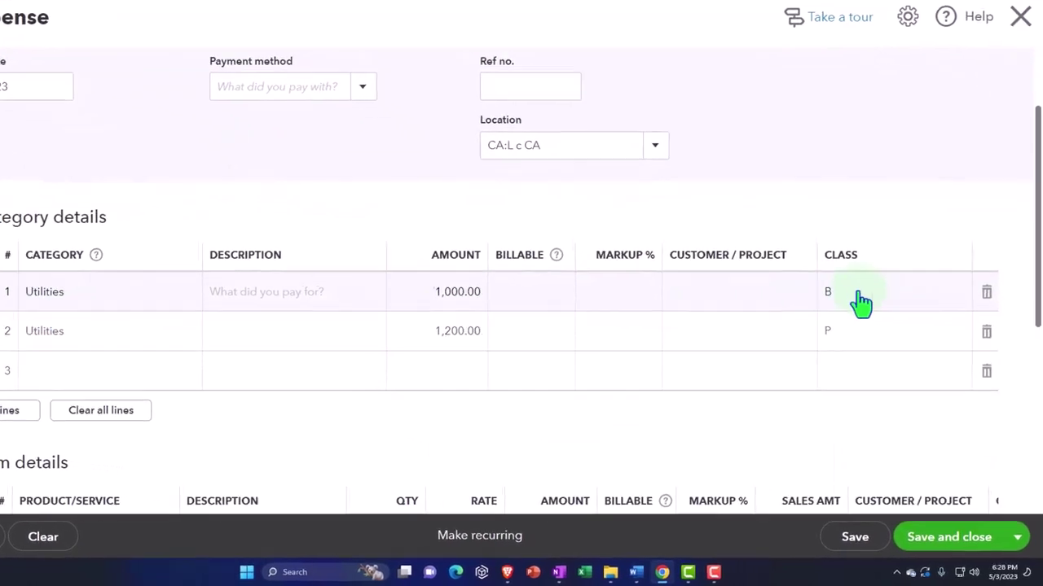
pyautogui.click(861, 303)
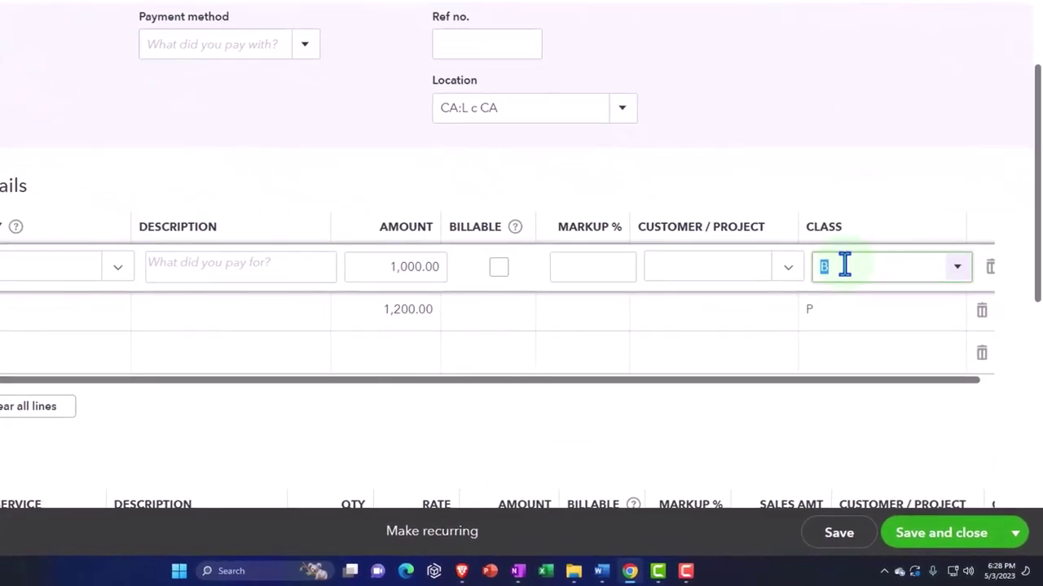
pyautogui.click(858, 289)
pyautogui.click(769, 322)
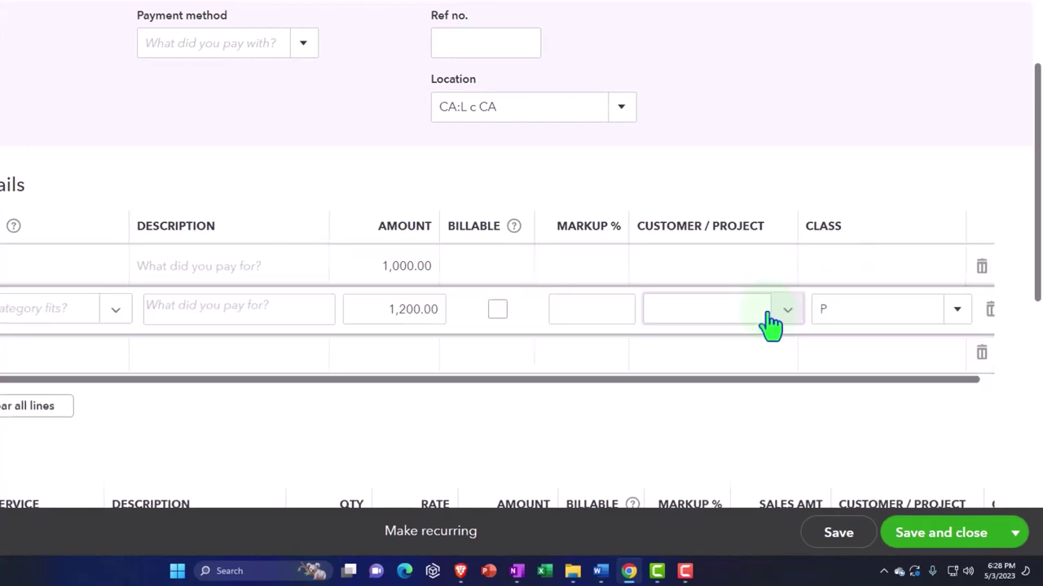
# Set the $2,200 expense's location to NV and save and close it.
pyautogui.click(831, 315)
pyautogui.click(625, 115)
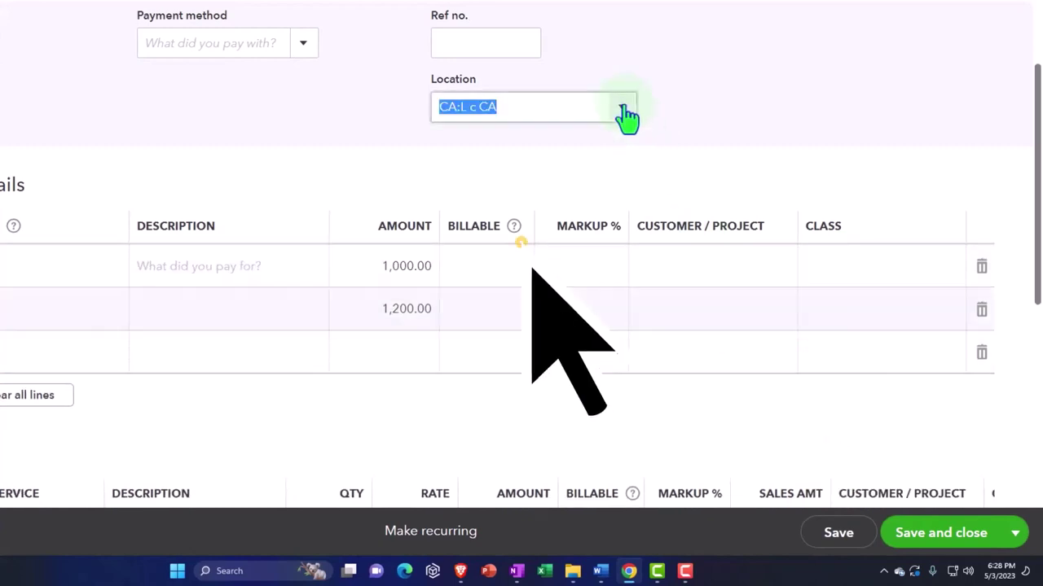
pyautogui.click(501, 283)
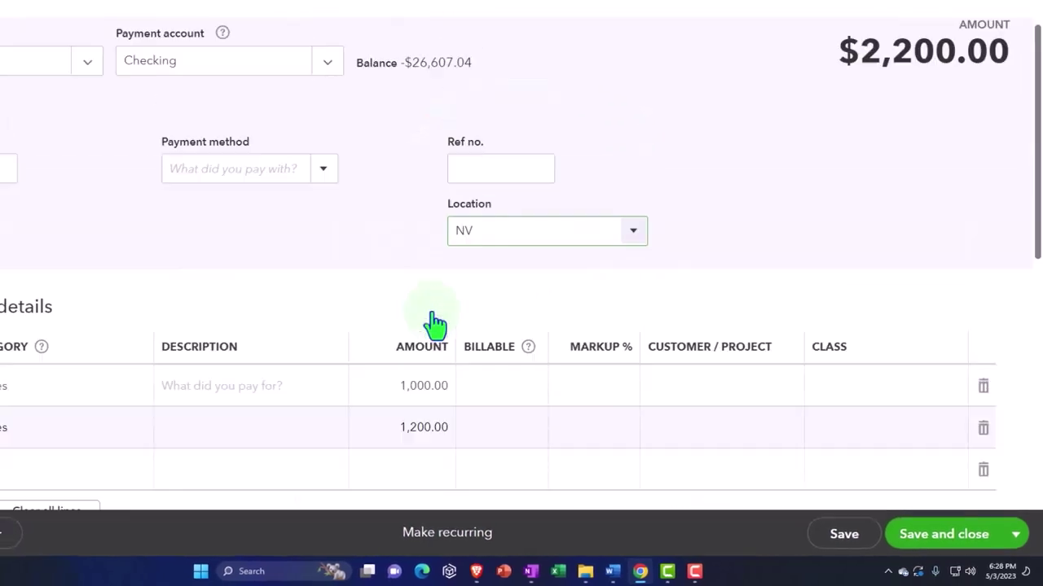
pyautogui.scroll(-2, 96, 248)
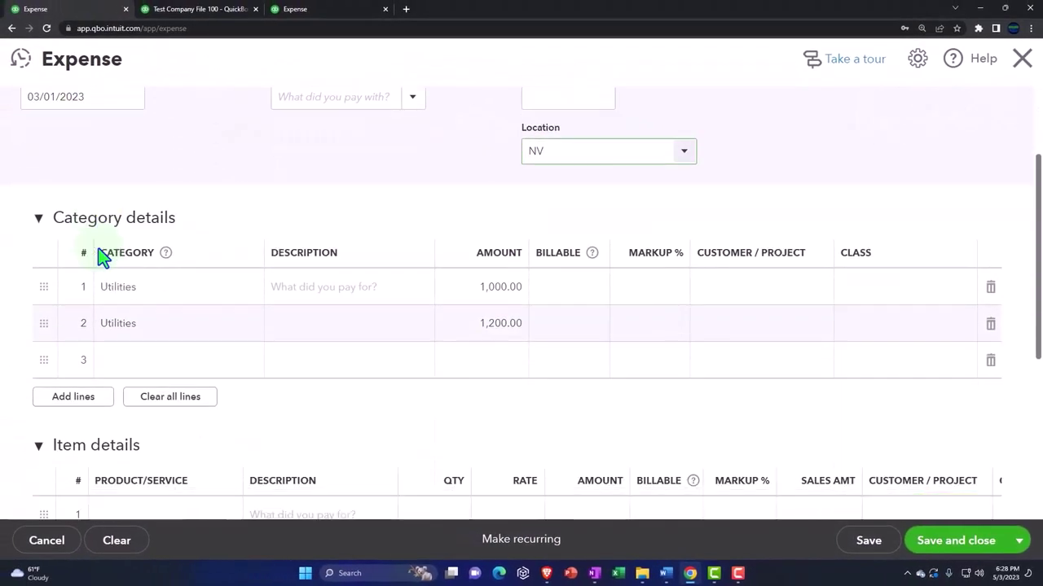
pyautogui.scroll(1, 102, 256)
pyautogui.scroll(2, 102, 259)
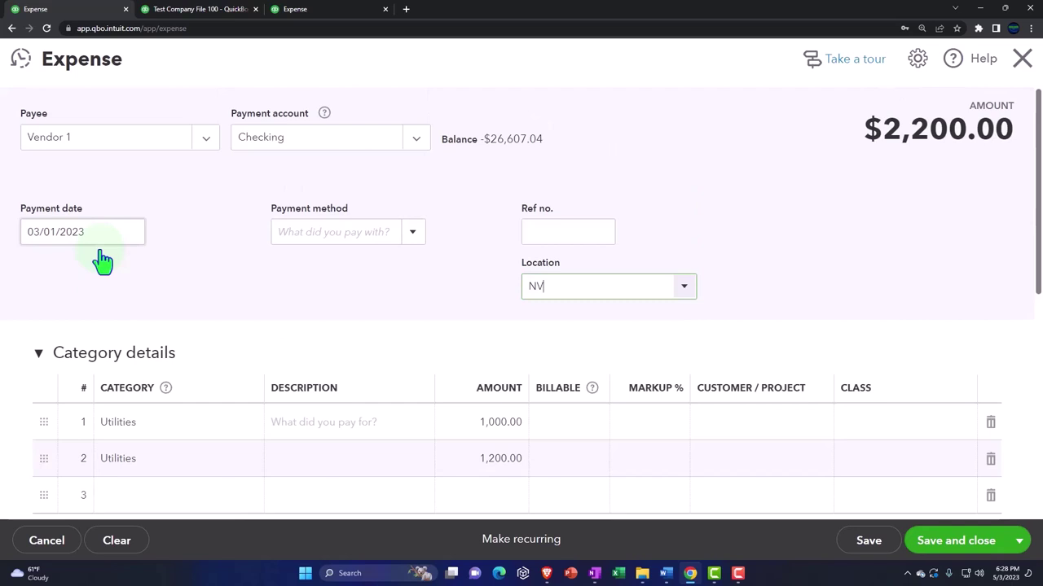
pyautogui.scroll(-2, 102, 261)
pyautogui.scroll(-1, 154, 325)
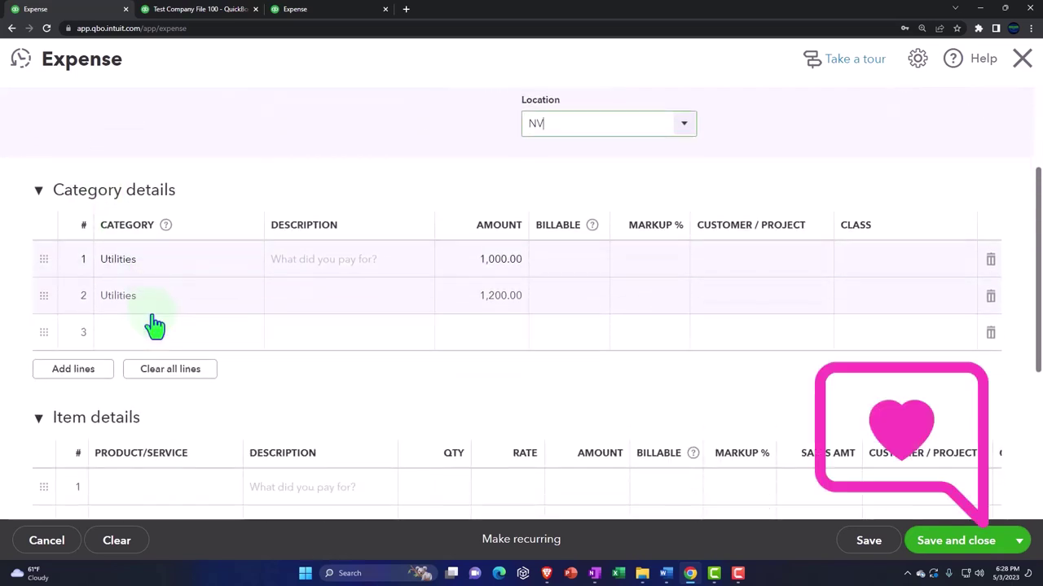
pyautogui.click(940, 551)
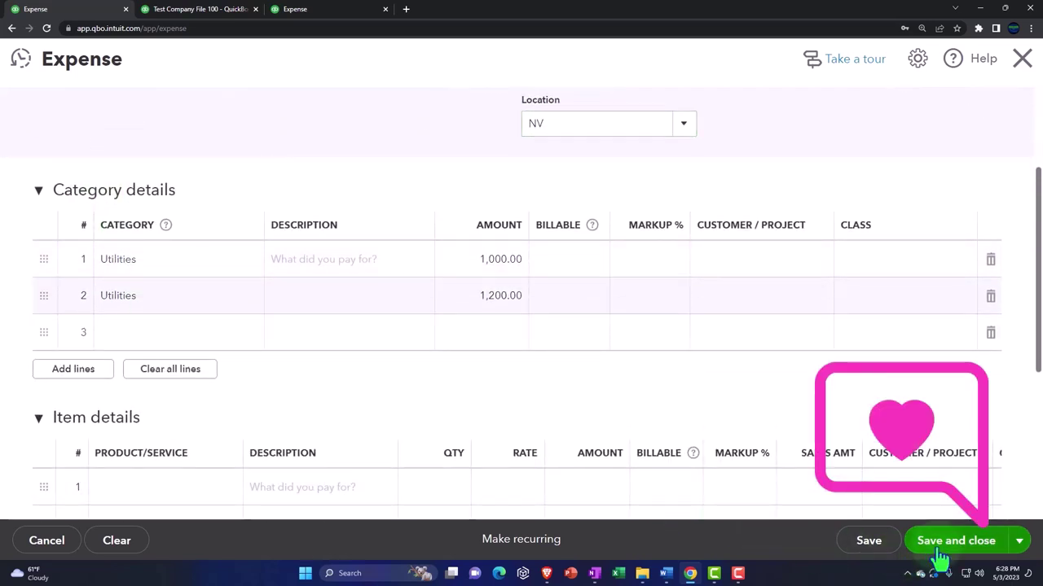
# Switch to the March 2023 Balance Sheet report and run it.
pyautogui.click(225, 11)
pyautogui.click(746, 244)
pyautogui.scroll(-3, 756, 240)
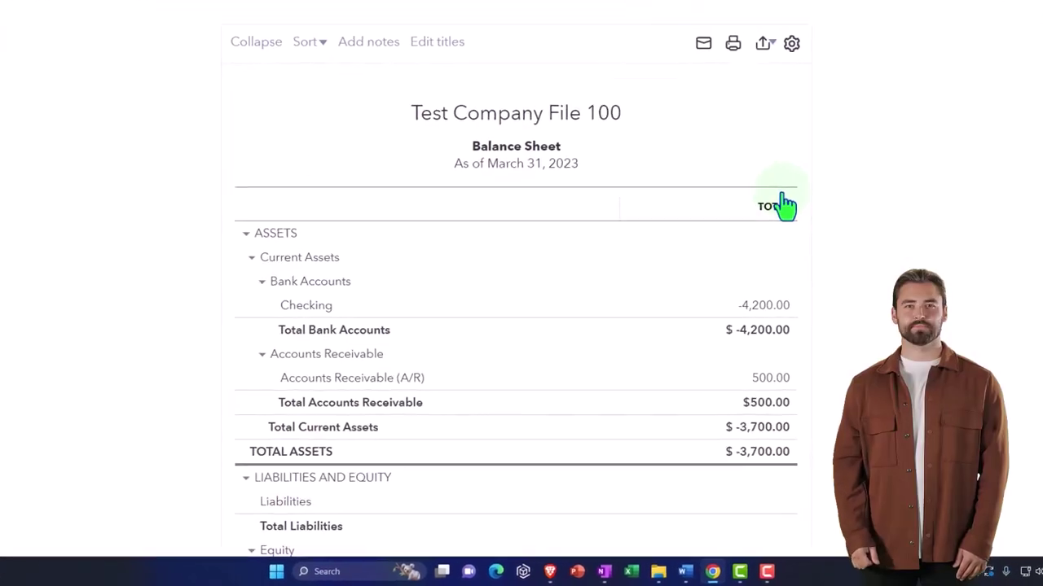
pyautogui.scroll(3, 554, 249)
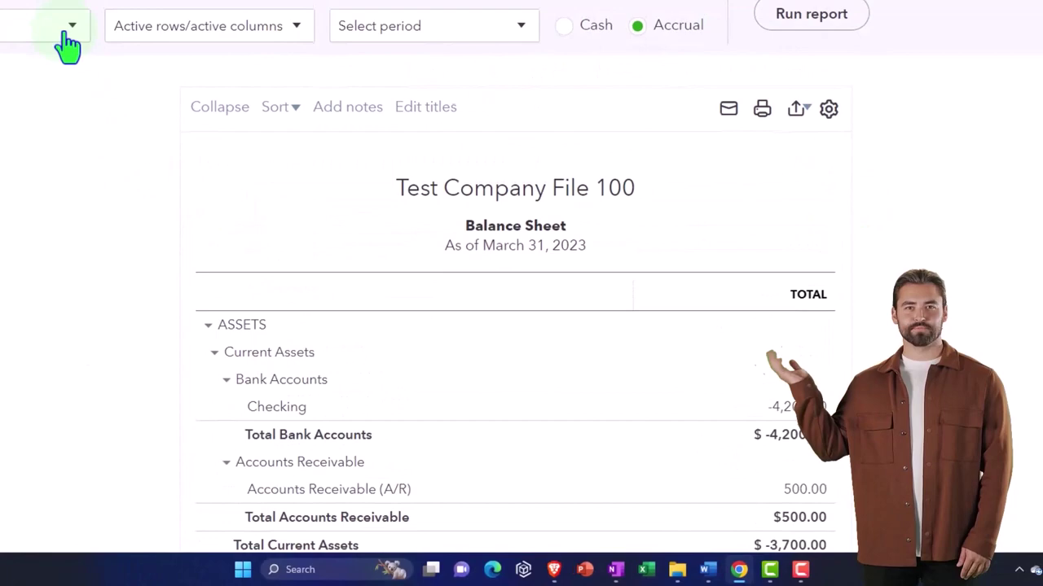
pyautogui.click(70, 28)
pyautogui.scroll(-2, 187, 326)
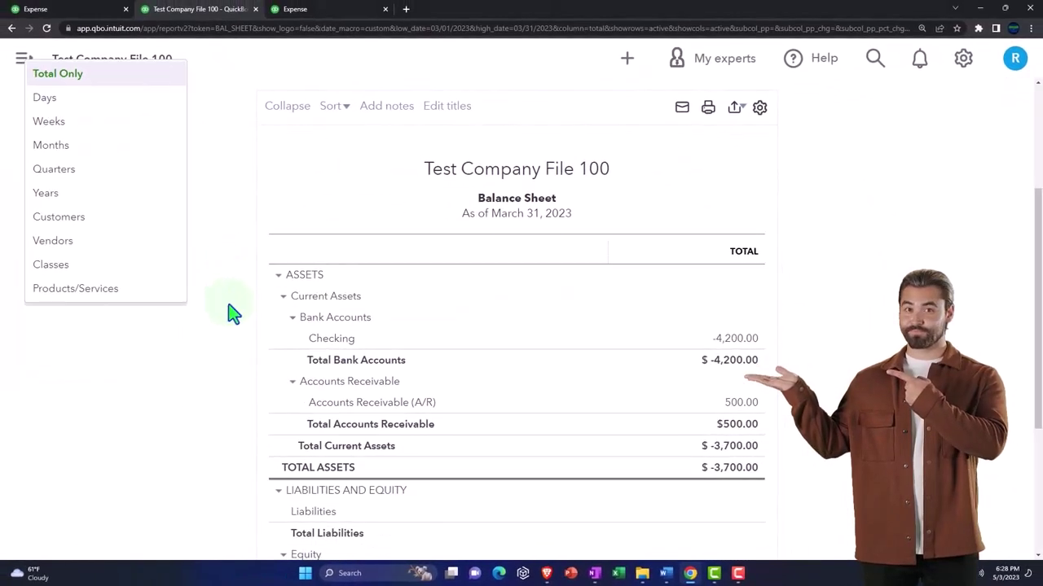
pyautogui.click(106, 228)
pyautogui.scroll(2, 181, 186)
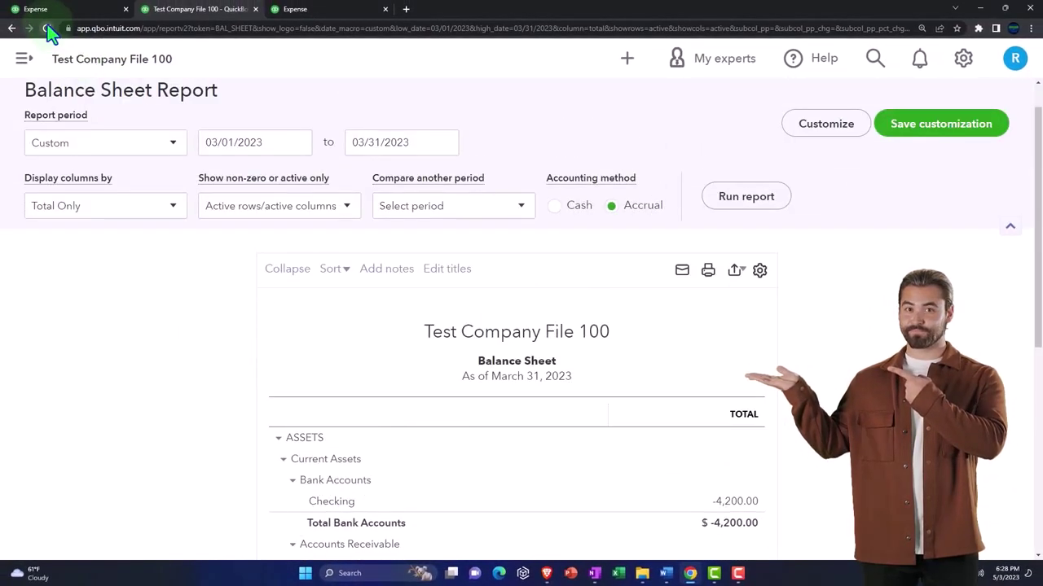
# Reload the Balance Sheet and rerun it with columns split by Locations.
pyautogui.click(47, 29)
pyautogui.click(186, 58)
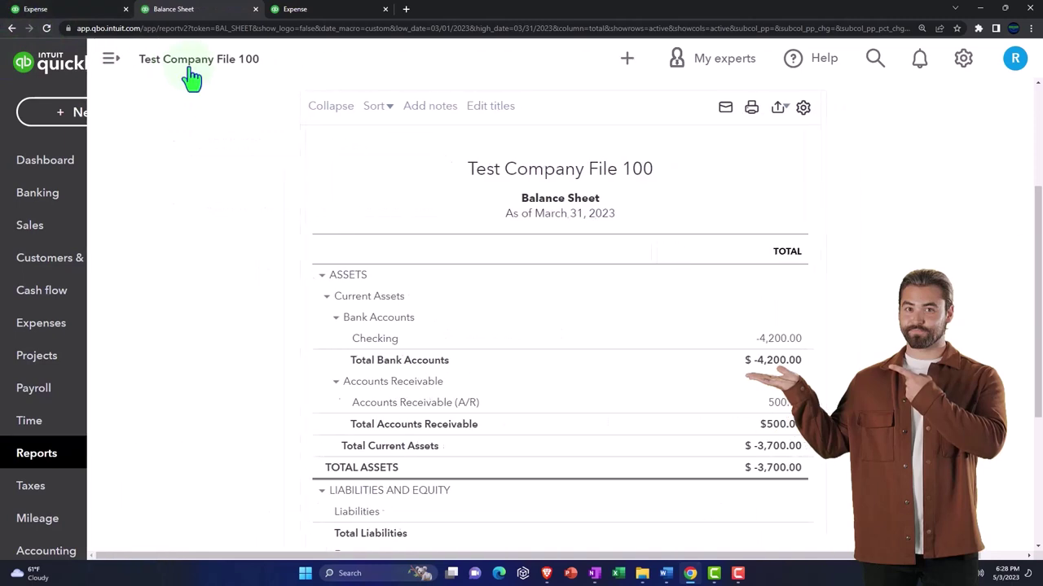
pyautogui.scroll(-1, 189, 268)
pyautogui.scroll(3, 198, 221)
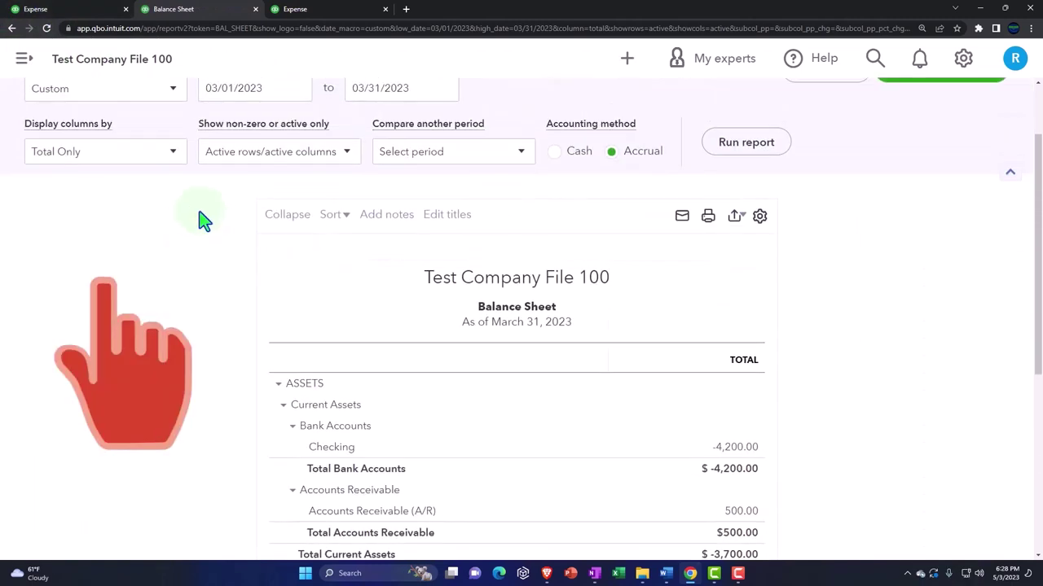
pyautogui.click(171, 155)
pyautogui.click(51, 373)
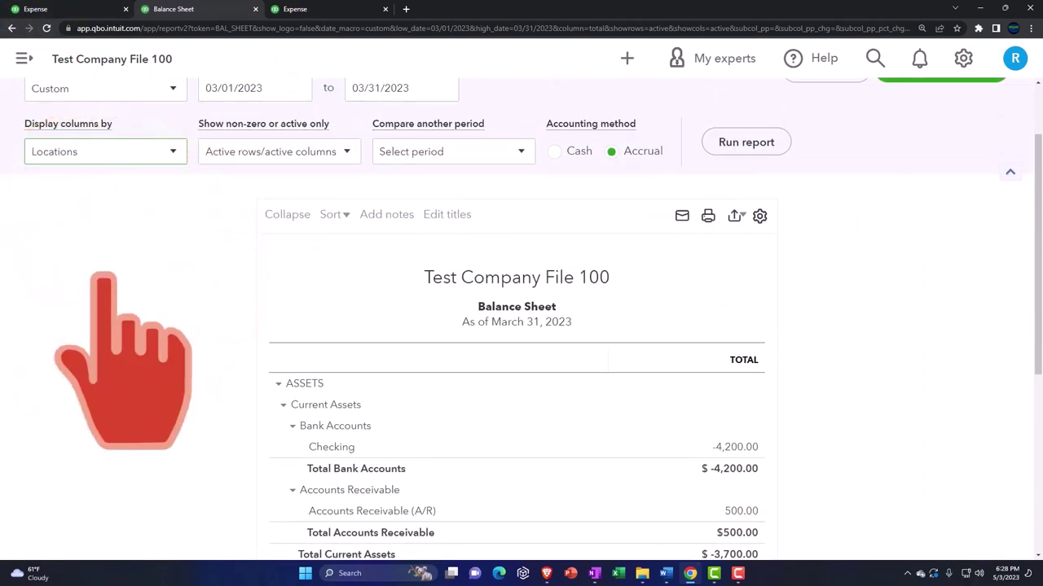
pyautogui.click(728, 142)
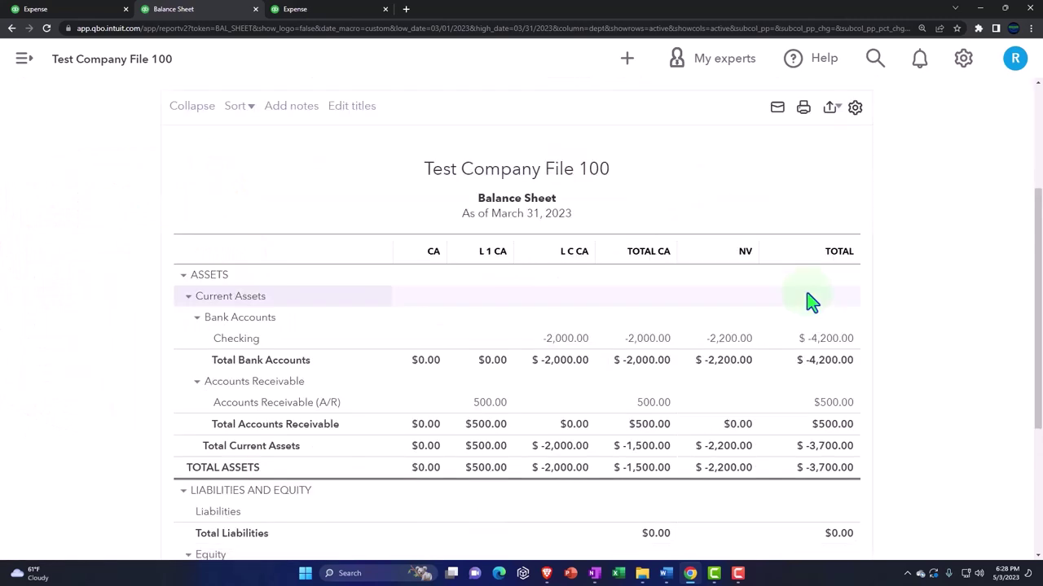
pyautogui.scroll(-1, 813, 301)
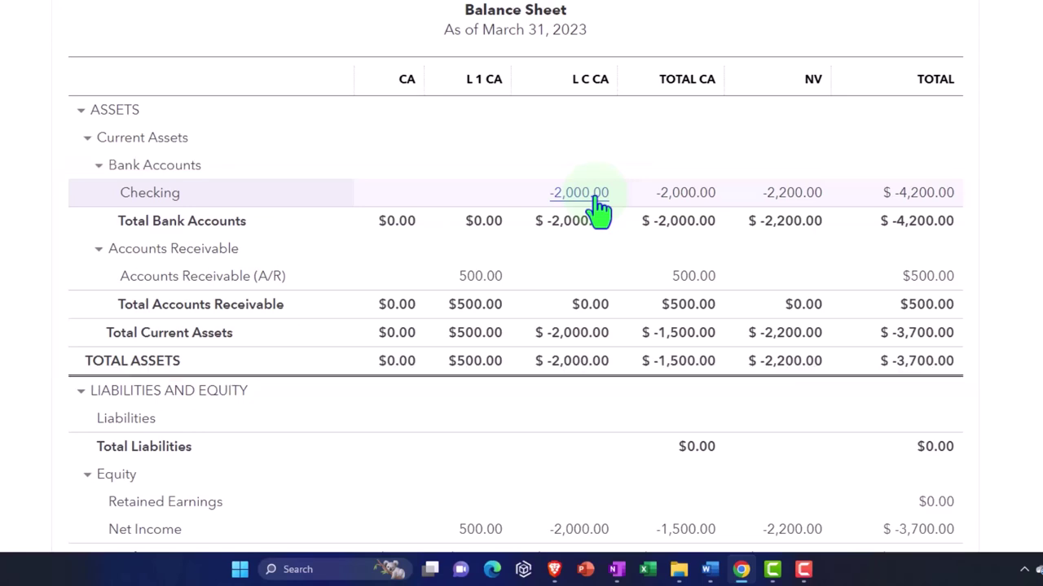
pyautogui.scroll(-2, 599, 210)
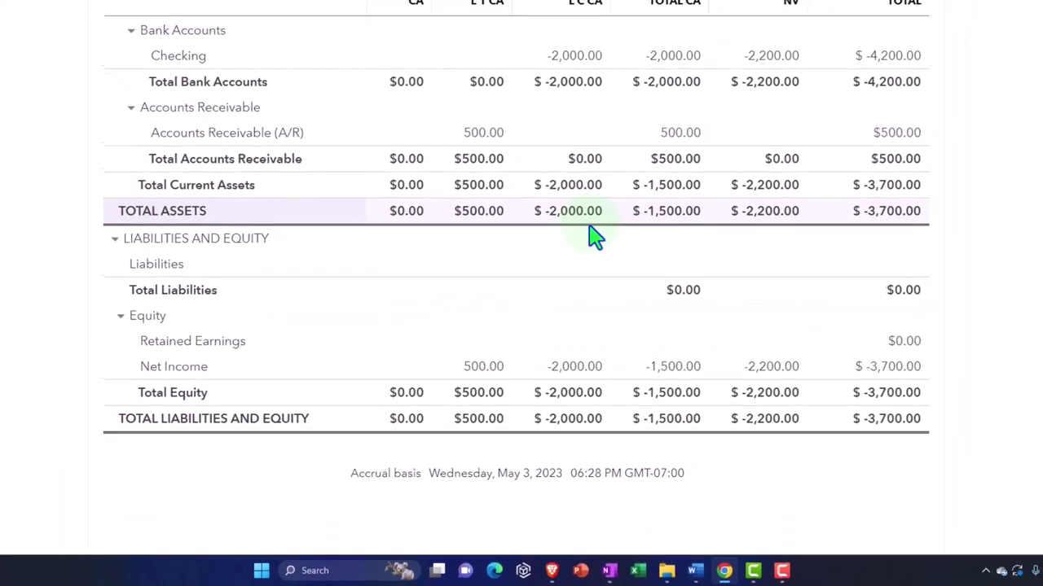
pyautogui.scroll(1, 598, 210)
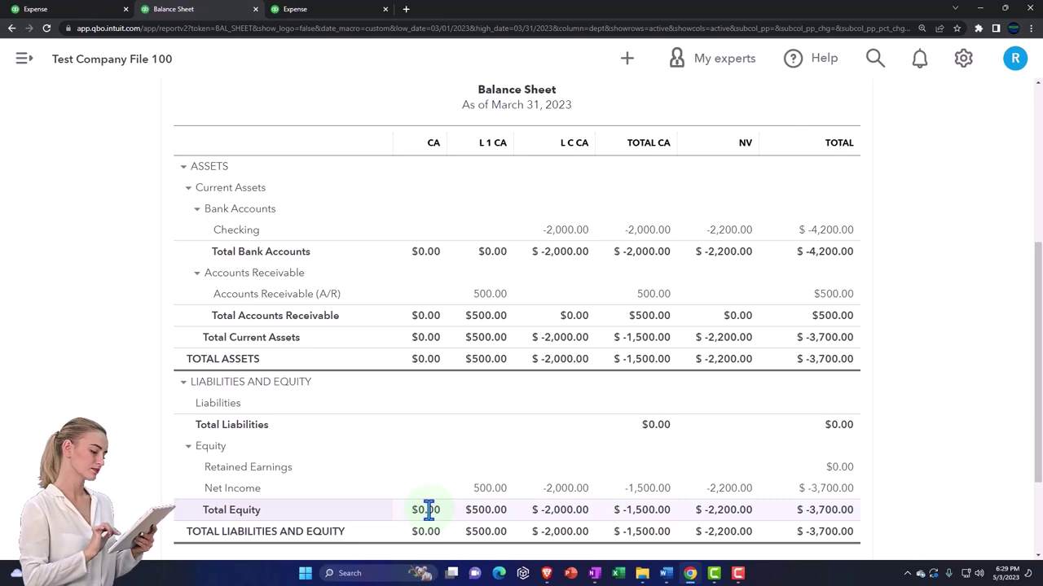
# Rerun the location Profit and Loss showing NV at $-2,200, then open New from Locations.
pyautogui.click(331, 11)
pyautogui.scroll(2, 350, 364)
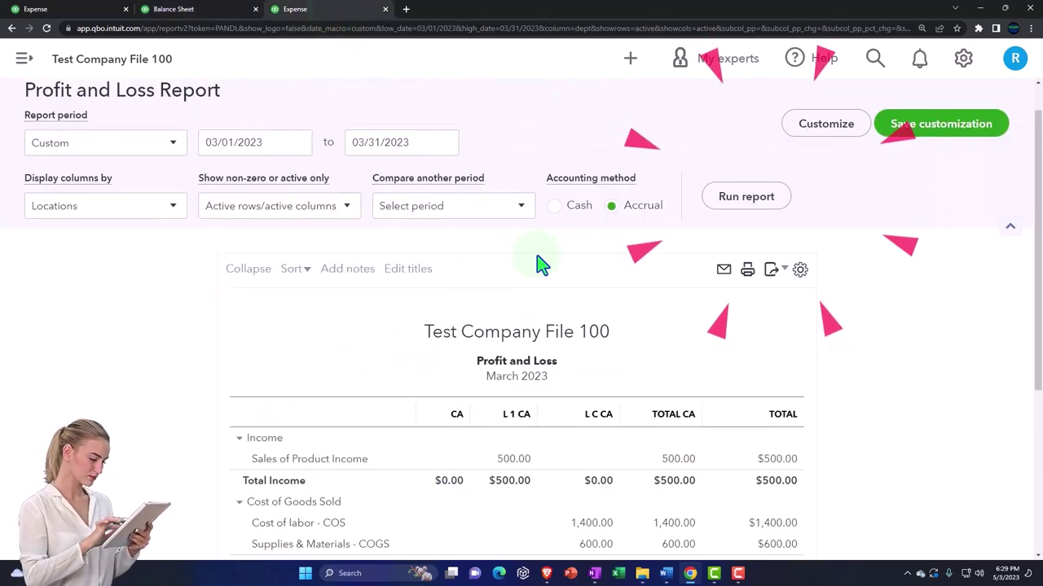
pyautogui.click(738, 203)
pyautogui.scroll(-2, 722, 314)
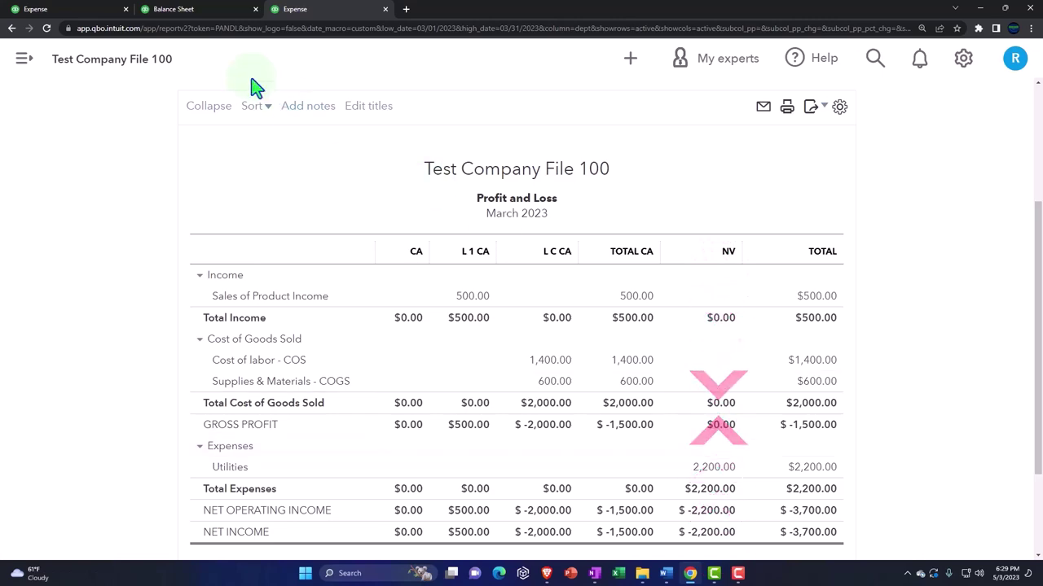
pyautogui.click(82, 13)
pyautogui.click(85, 113)
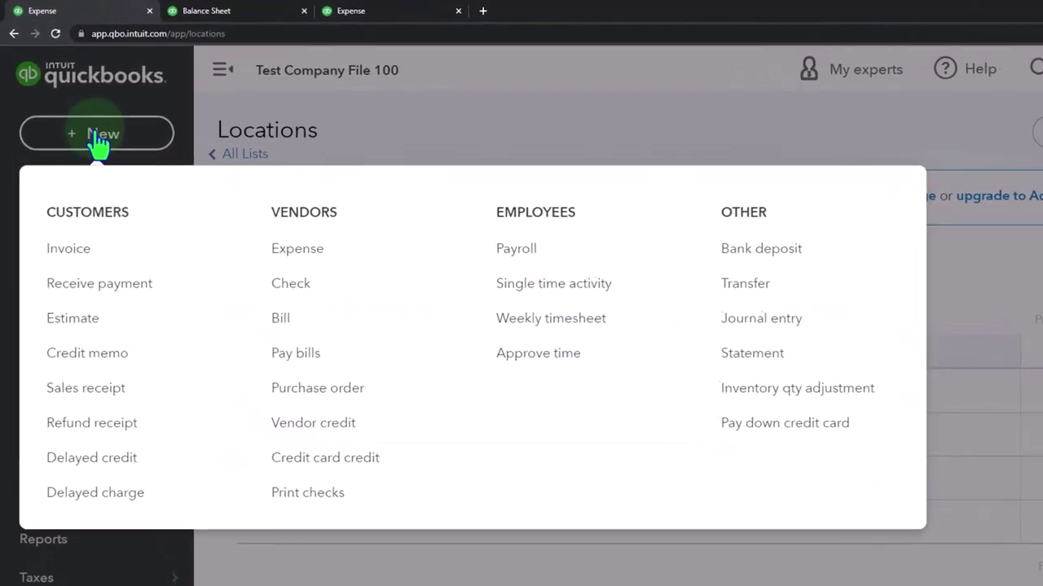
# Draft a Vendor 1 NV Utilities expense of 1,000 and 1,200, then discard it unsaved.
pyautogui.click(290, 247)
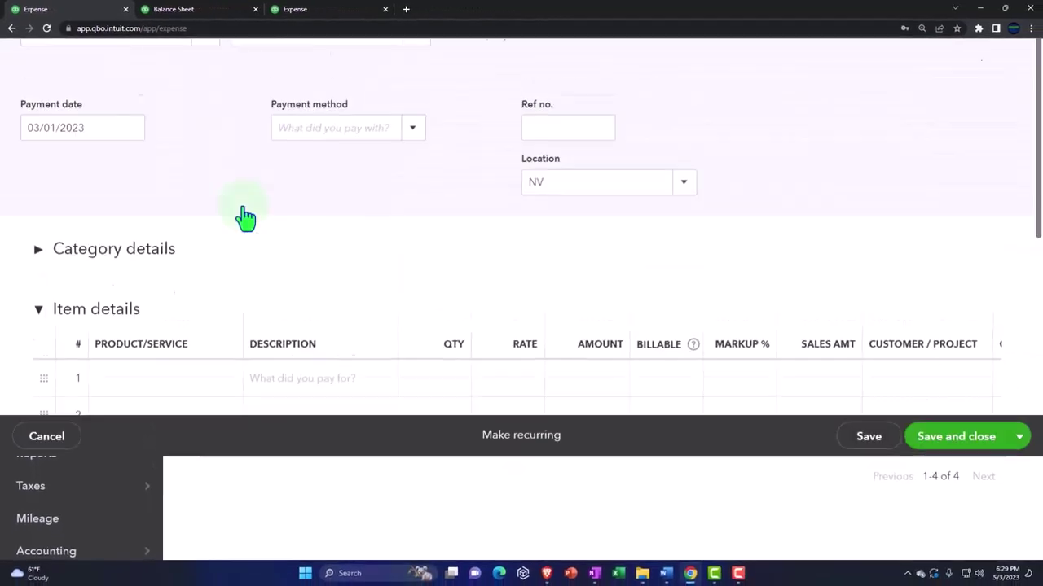
pyautogui.click(202, 142)
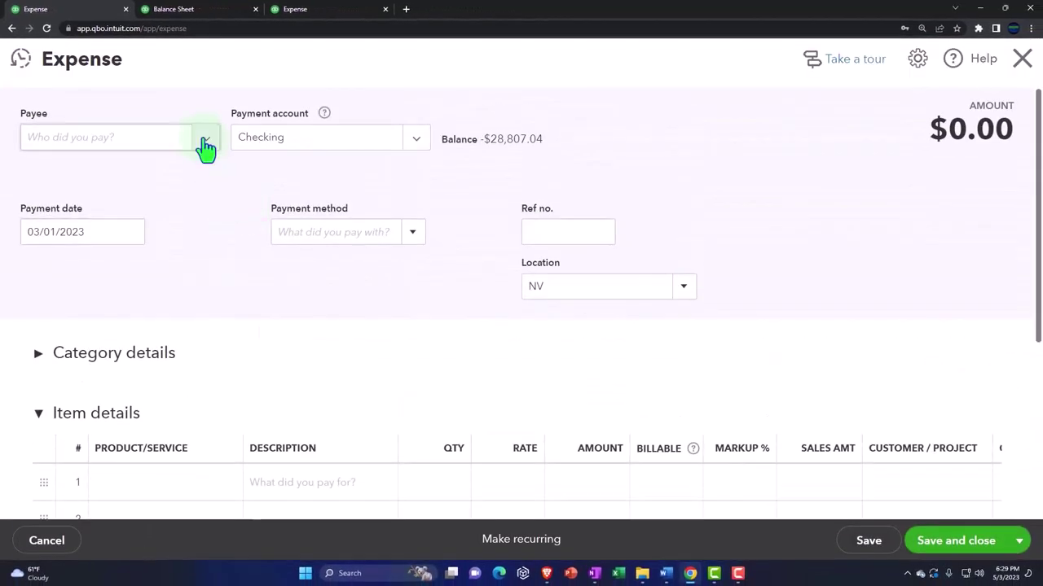
pyautogui.click(130, 206)
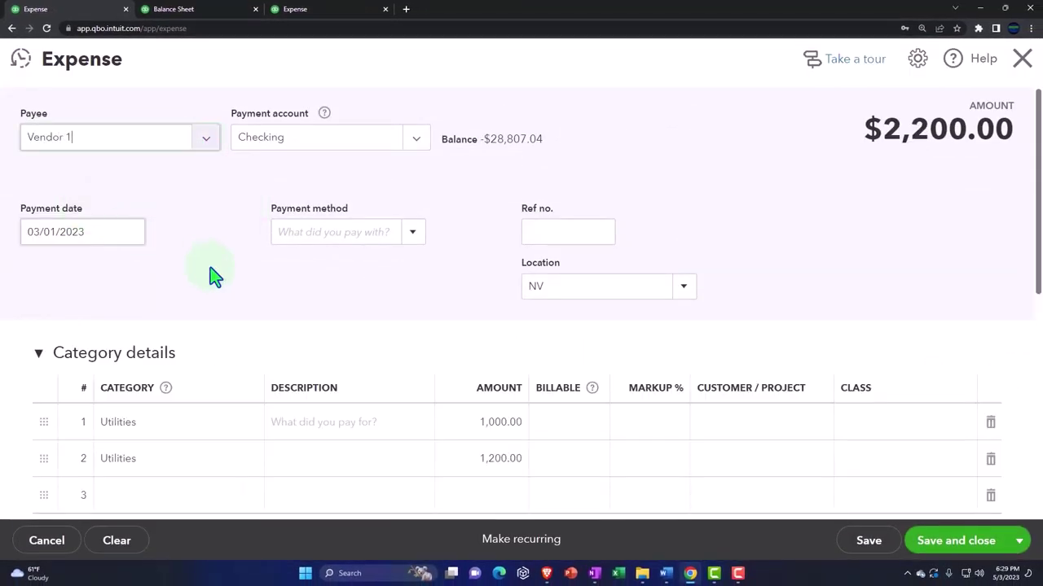
pyautogui.scroll(-1, 210, 269)
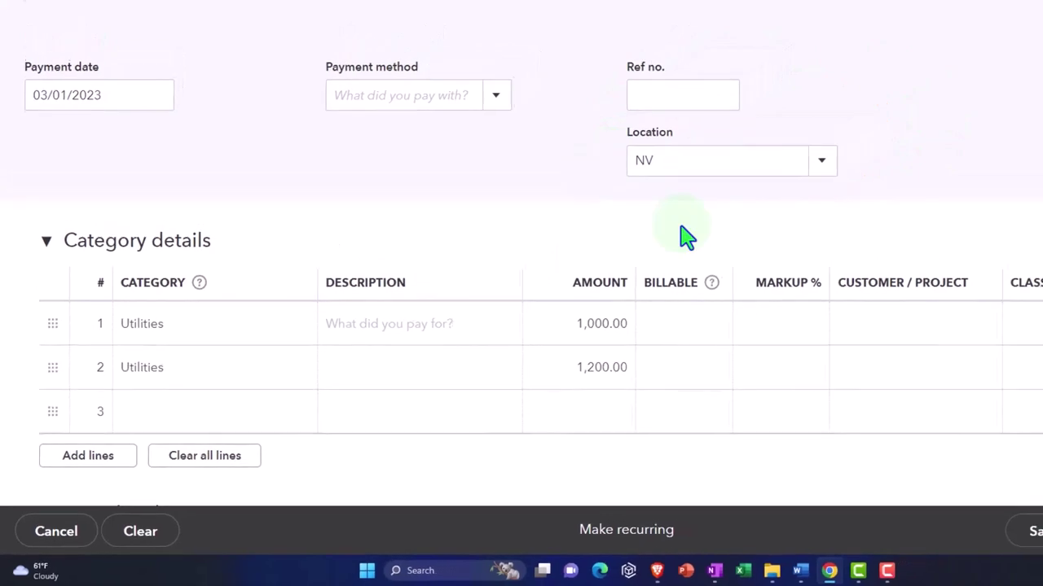
pyautogui.click(1036, 326)
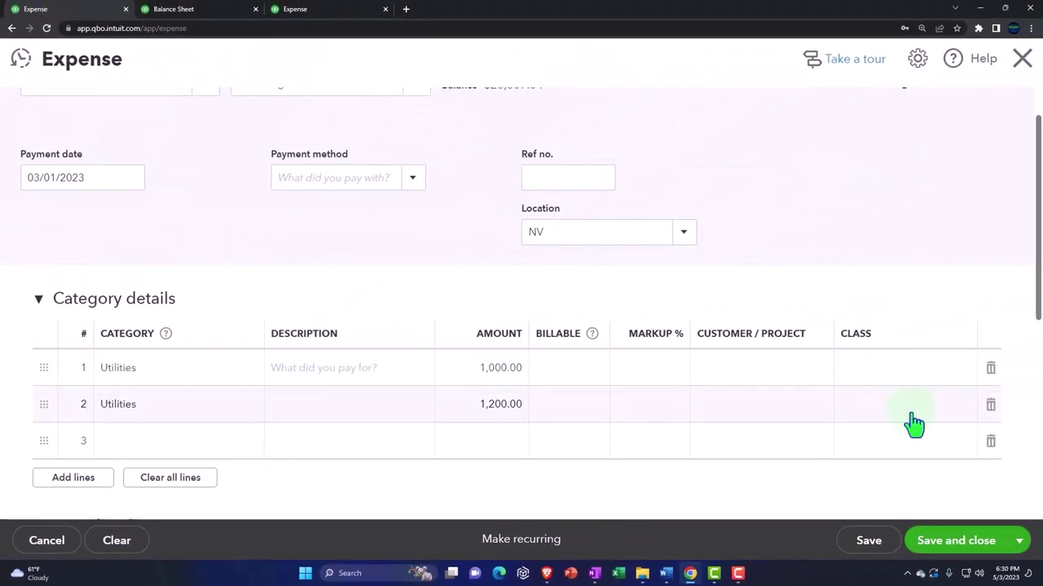
pyautogui.click(914, 424)
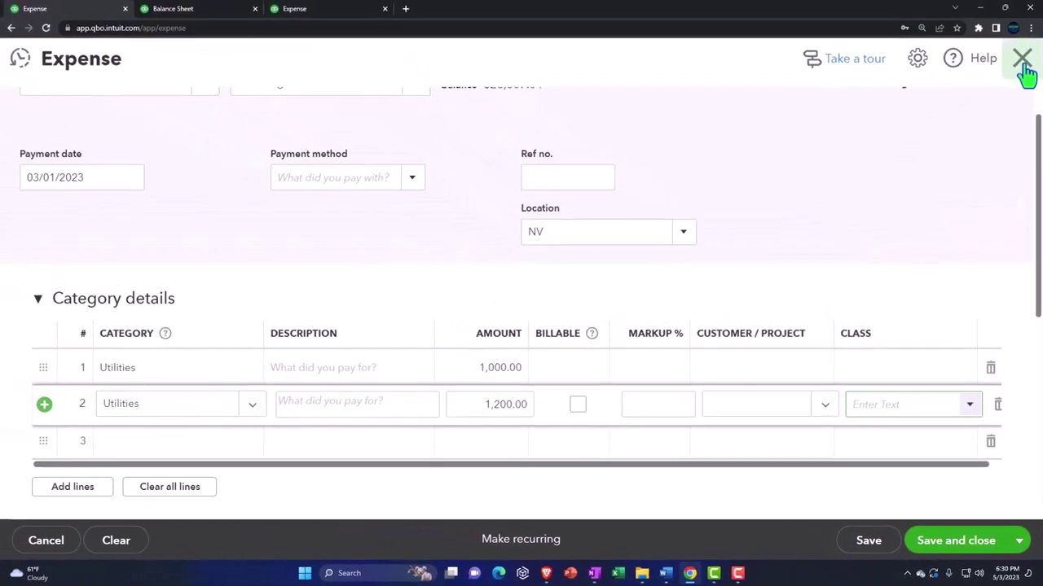
pyautogui.click(1023, 65)
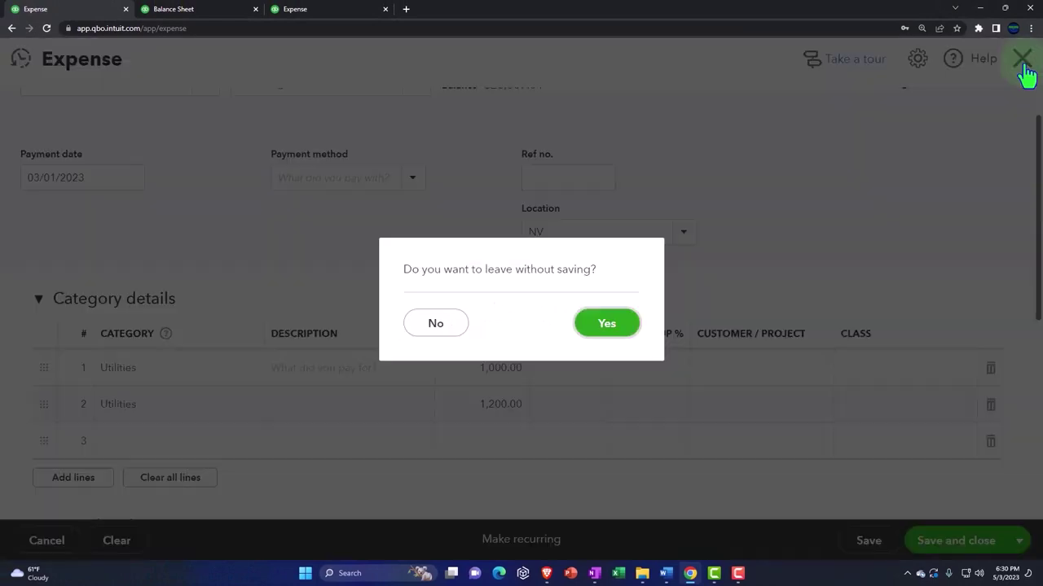
pyautogui.click(609, 344)
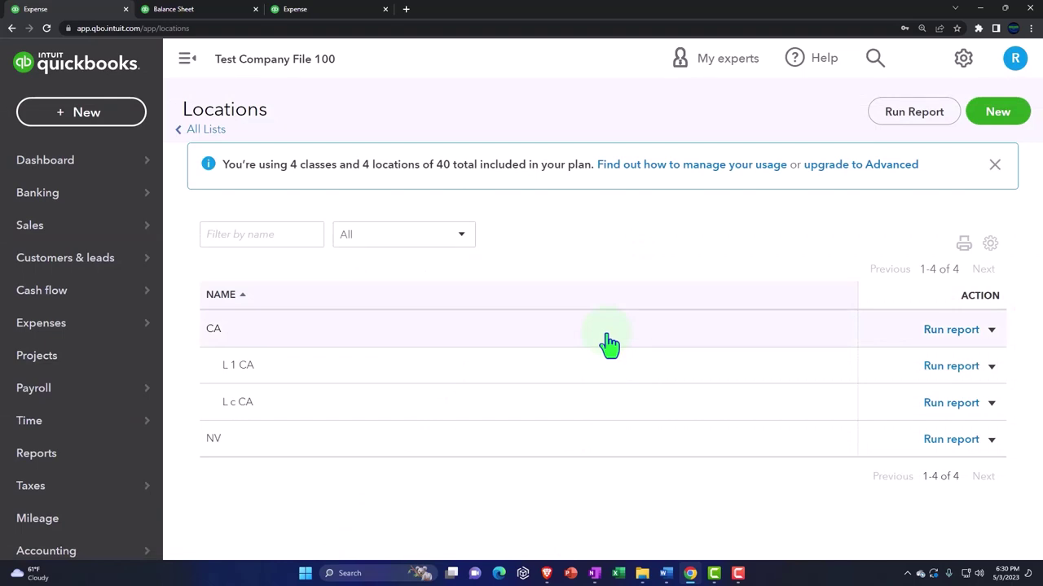
# Review the location Profit and Loss (net income $-3,700, NV $-2,200), then open New.
pyautogui.click(346, 10)
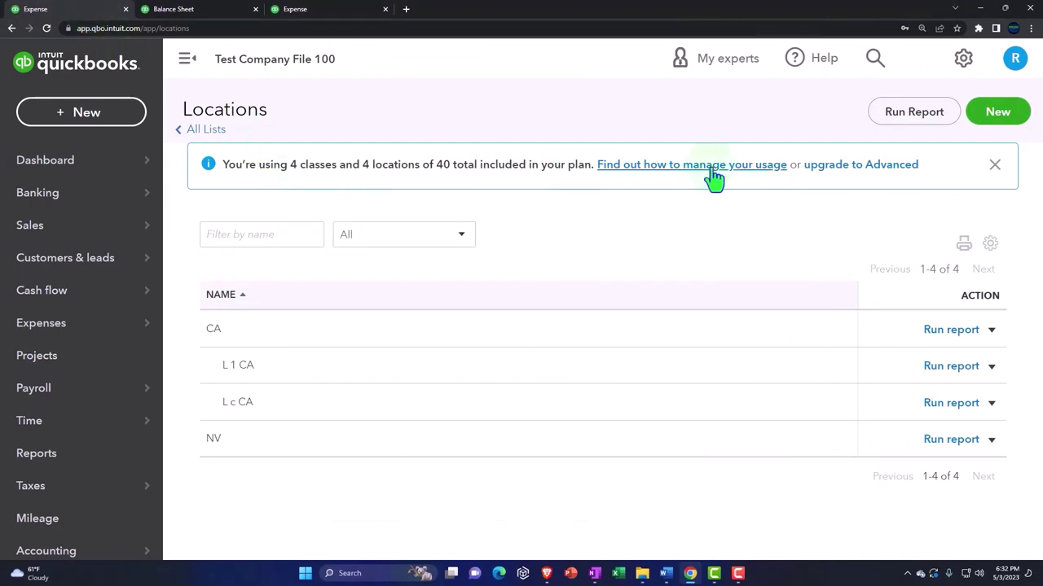
pyautogui.click(120, 121)
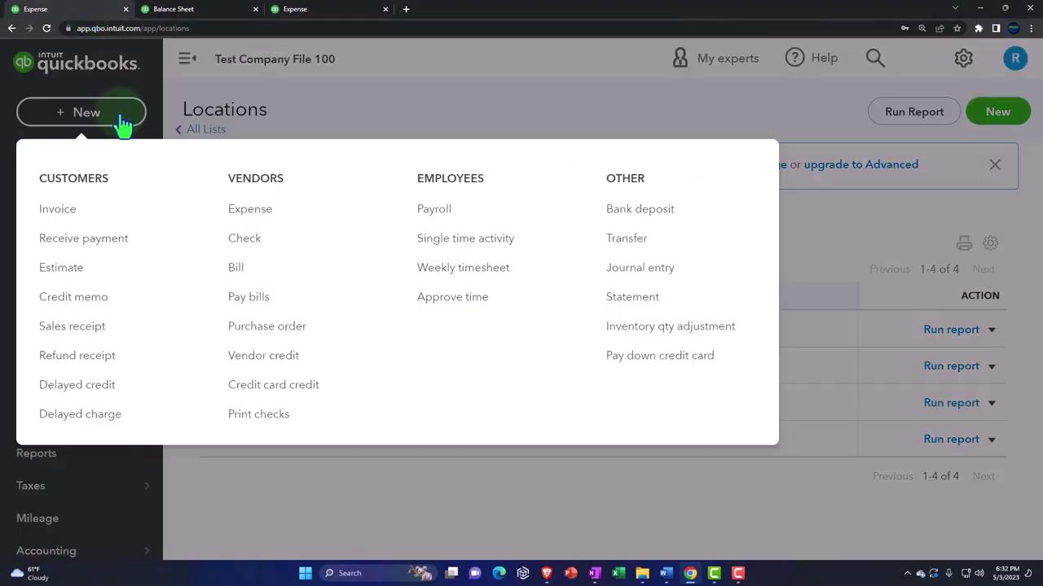
# Start a new expense and choose the vendor being paid.
pyautogui.click(252, 213)
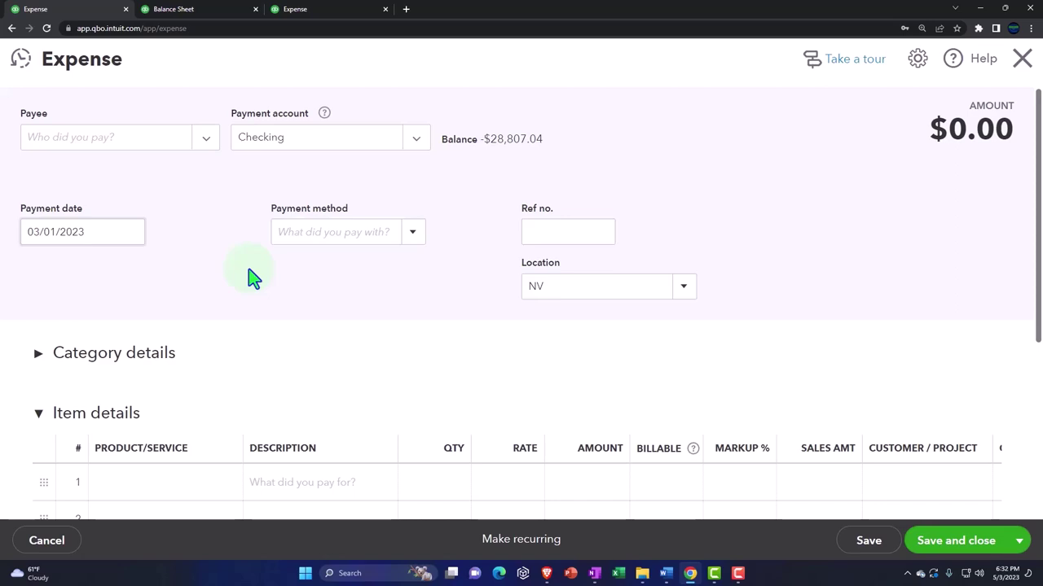
pyautogui.click(202, 138)
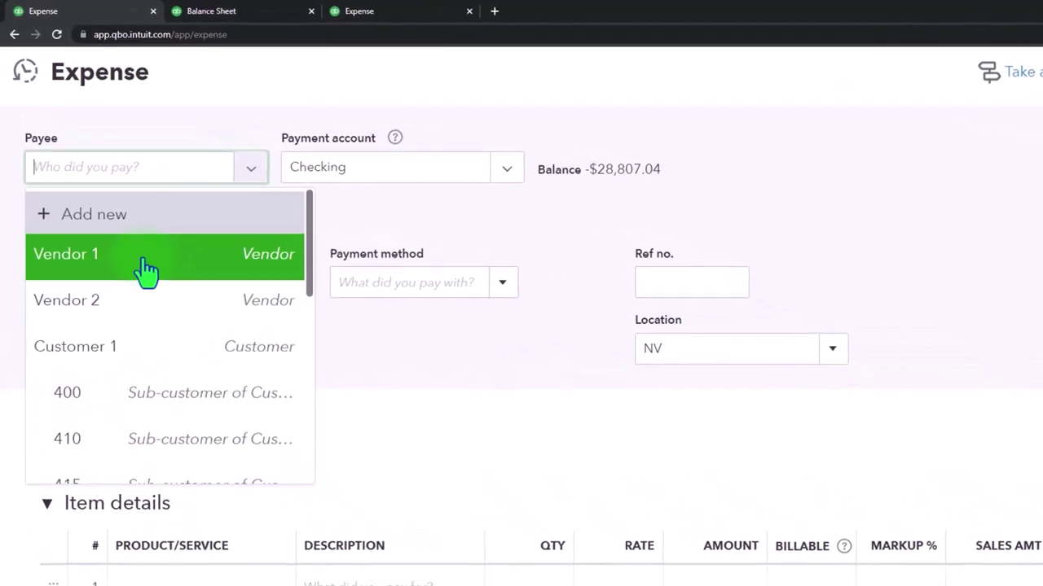
pyautogui.click(145, 269)
pyautogui.scroll(-3, 217, 399)
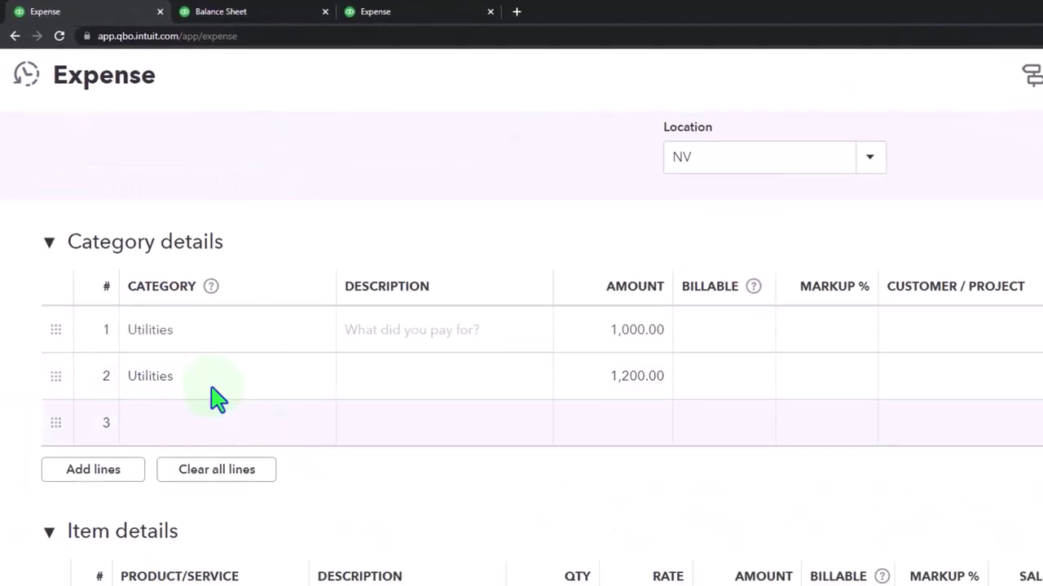
# Set the first line to Supplies, 1,200.00, class B.
pyautogui.click(179, 334)
pyautogui.moveTo(188, 342); pyautogui.dragTo(107, 319)
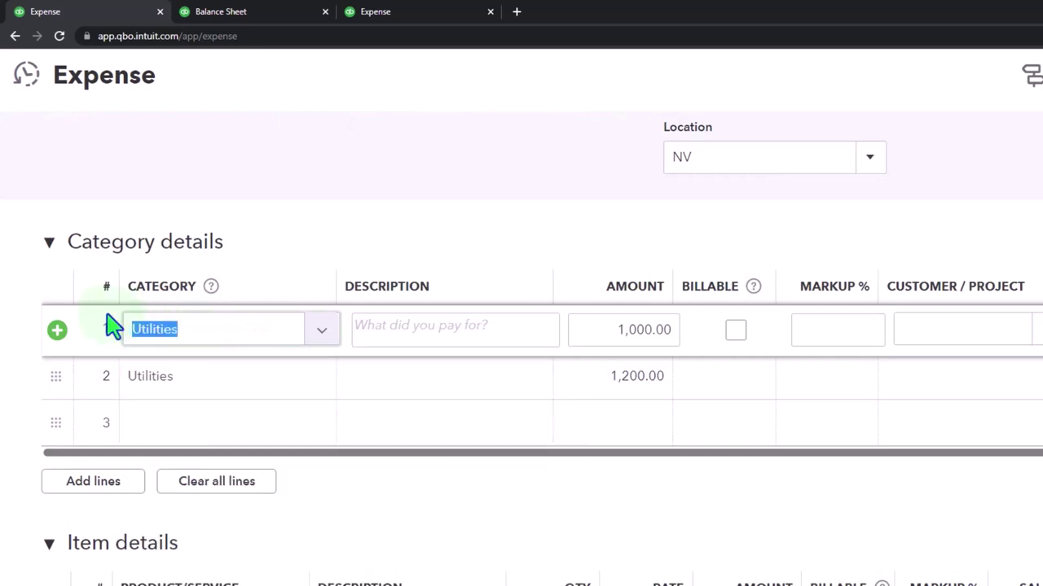
pyautogui.write('Supplies')
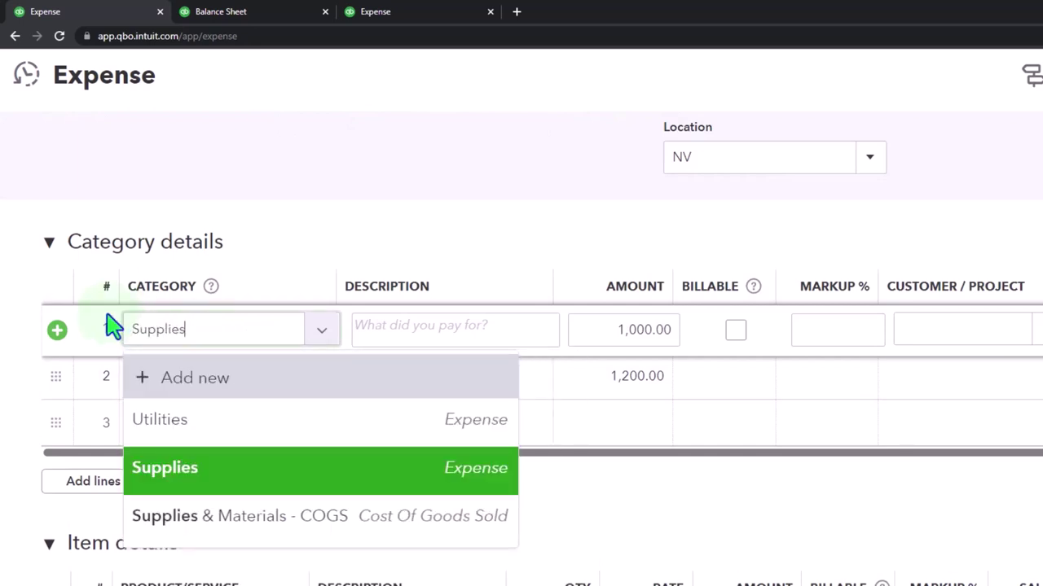
pyautogui.press('Tab')
pyautogui.press('Tab')
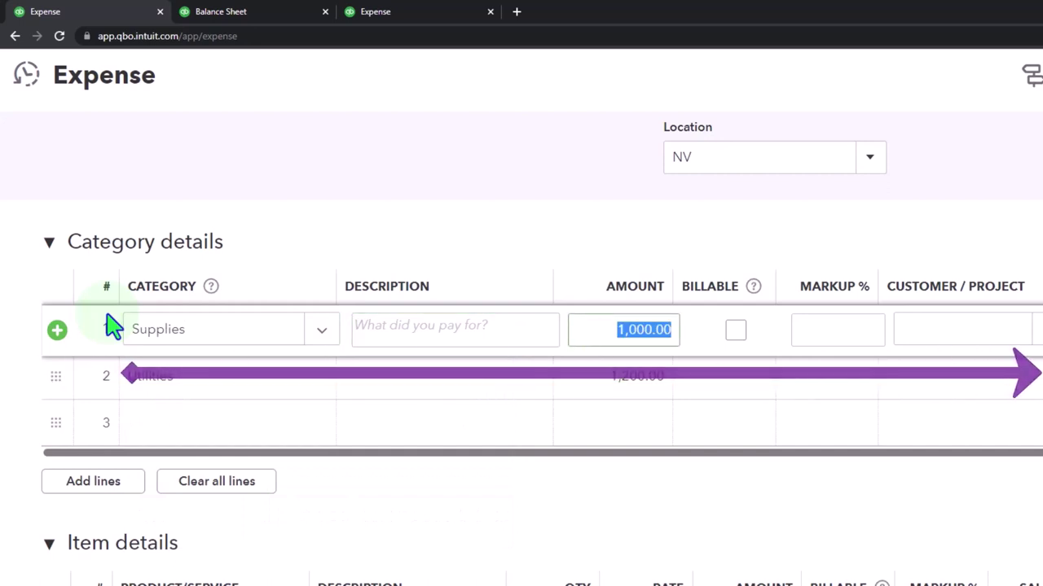
pyautogui.write('1,2')
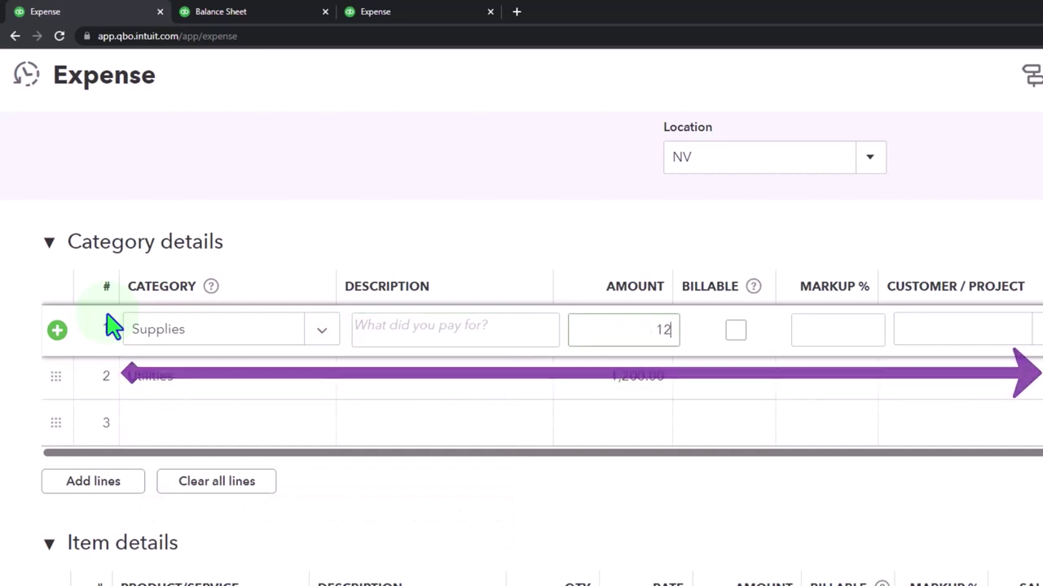
pyautogui.write('00')
pyautogui.press('Tab')
pyautogui.press('Tab')
pyautogui.press('Tab')
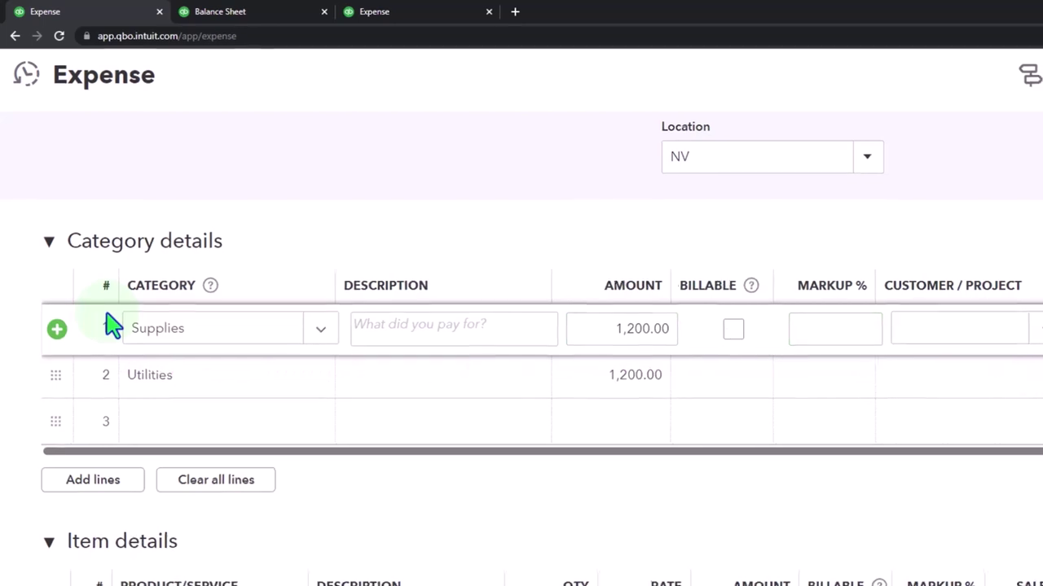
pyautogui.click(971, 262)
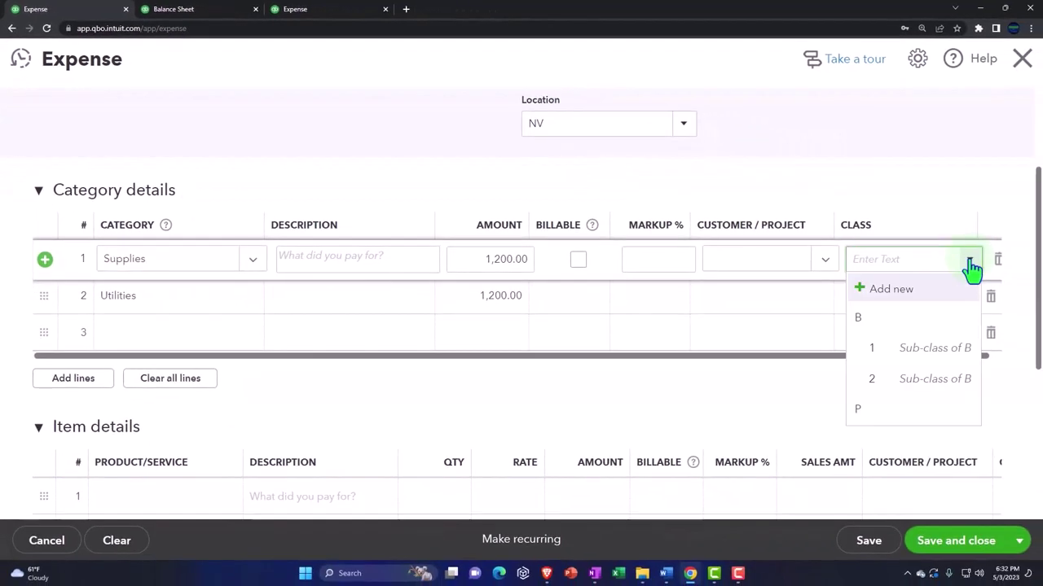
pyautogui.click(898, 327)
pyautogui.press('Tab')
pyautogui.press('Tab')
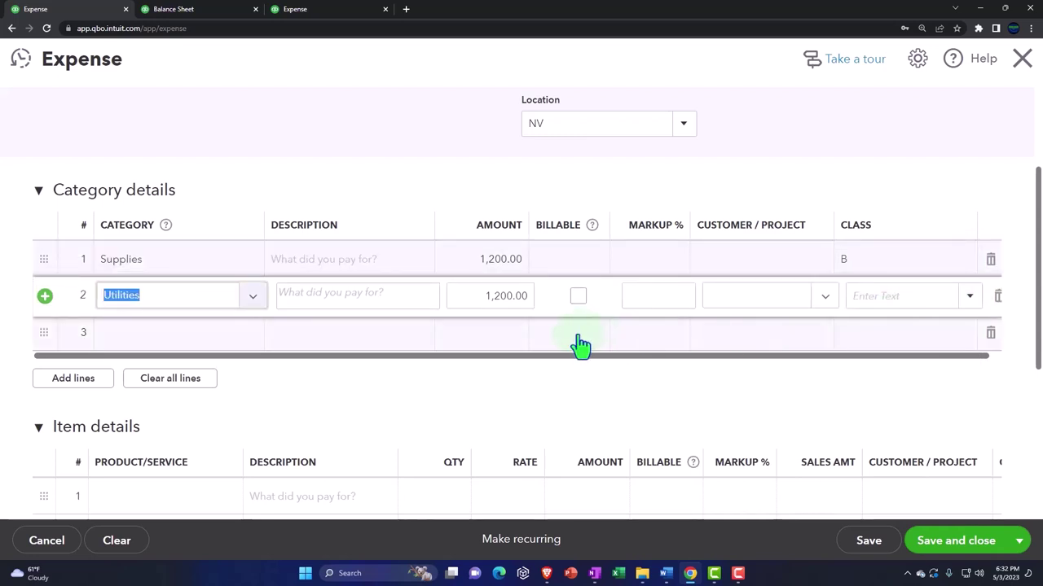
# Set the second line to Supplies, 600.00, class P.
pyautogui.write('Si[[')
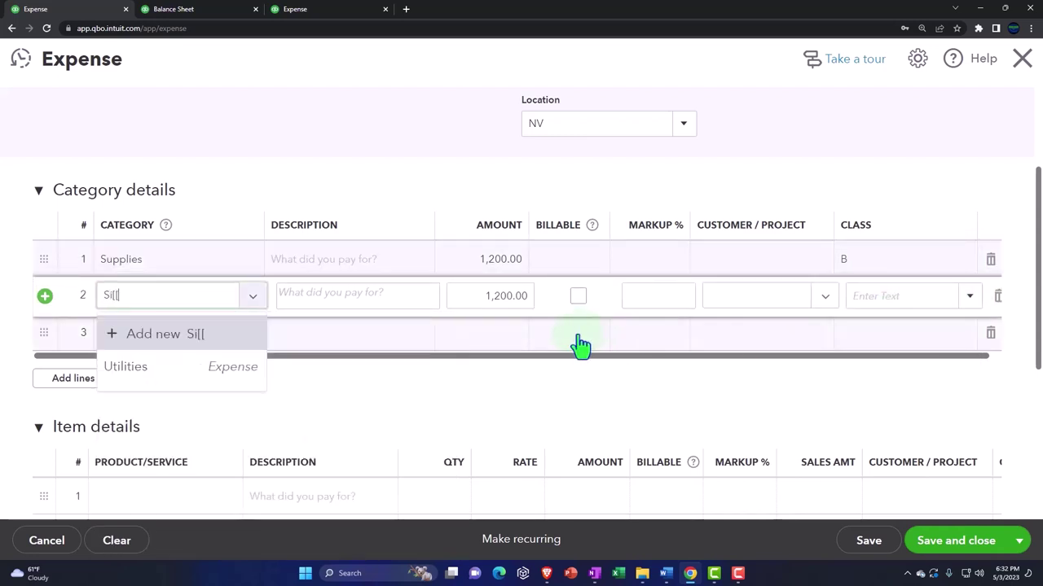
pyautogui.press('BackSpace')
pyautogui.press('BackSpace')
pyautogui.press('BackSpace')
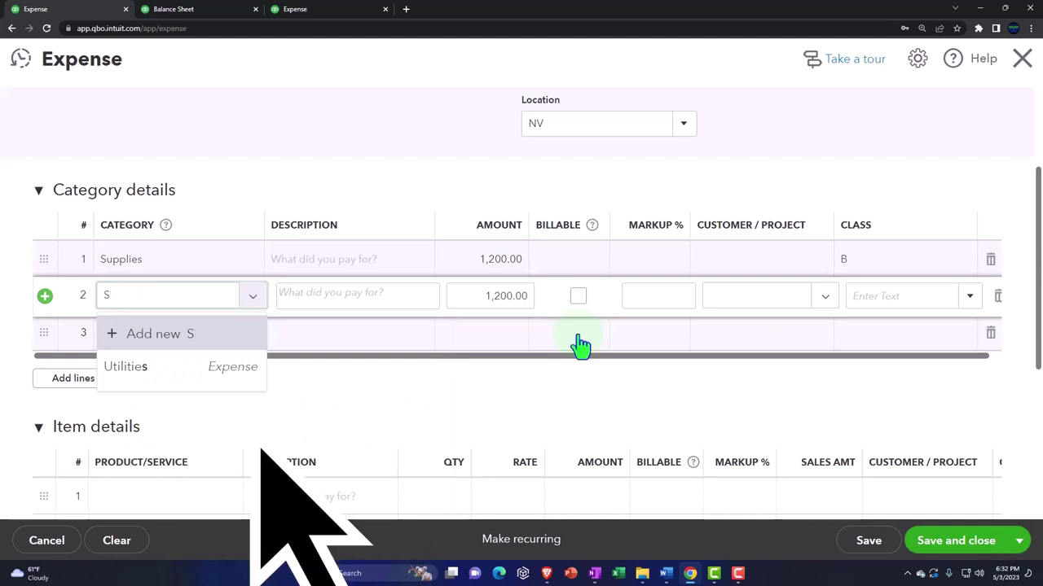
pyautogui.write('u')
pyautogui.press('Down')
pyautogui.press('Down')
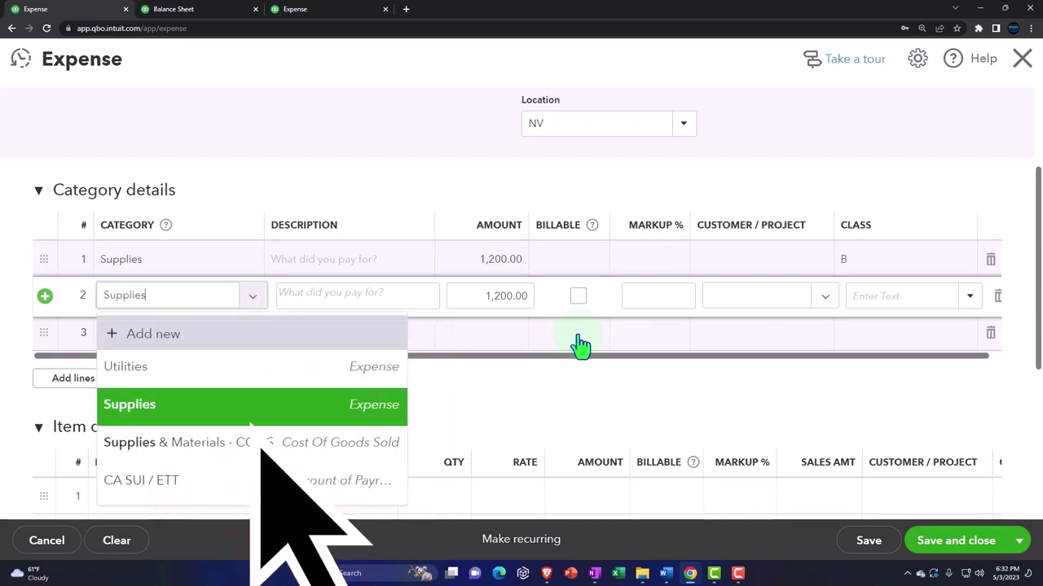
pyautogui.press('Tab')
pyautogui.click(477, 295)
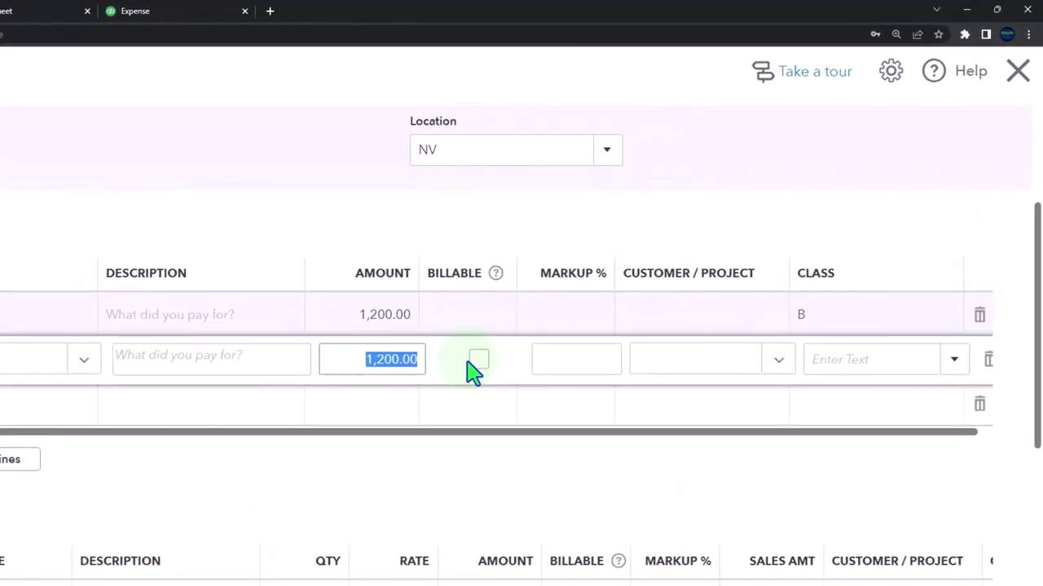
pyautogui.write('600')
pyautogui.press('Tab')
pyautogui.press('Tab')
pyautogui.press('Tab')
pyautogui.click(862, 364)
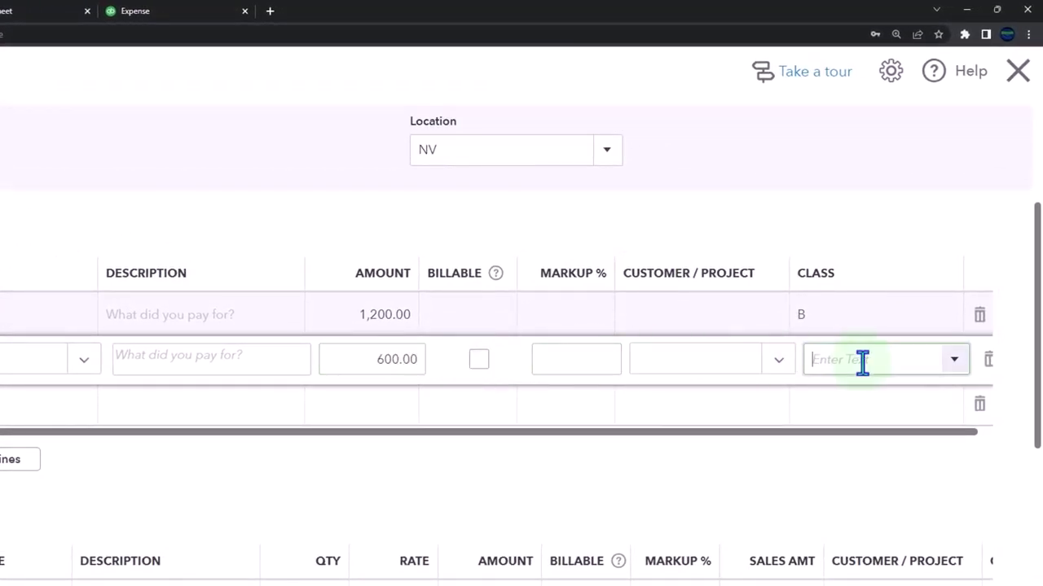
pyautogui.write('P')
pyautogui.press('Tab')
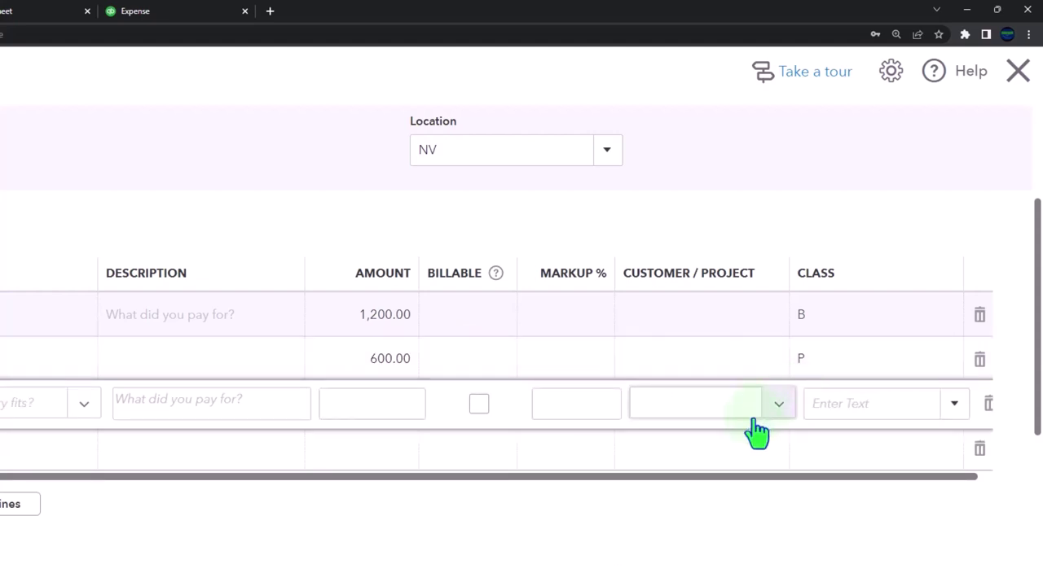
pyautogui.scroll(3, 729, 435)
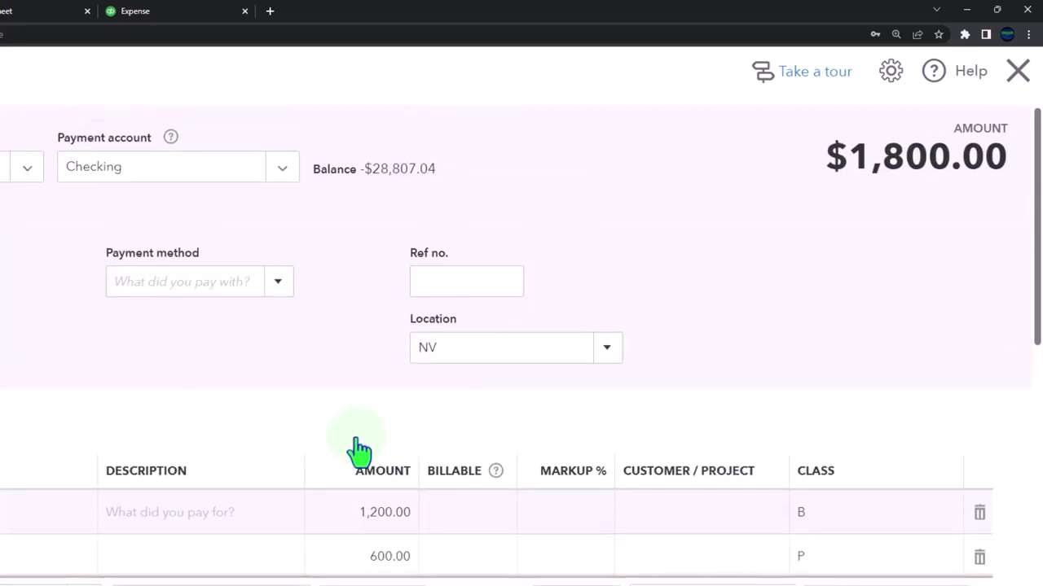
# Save the $1,800 NV Supplies expense using Save and new.
pyautogui.scroll(-3, 358, 451)
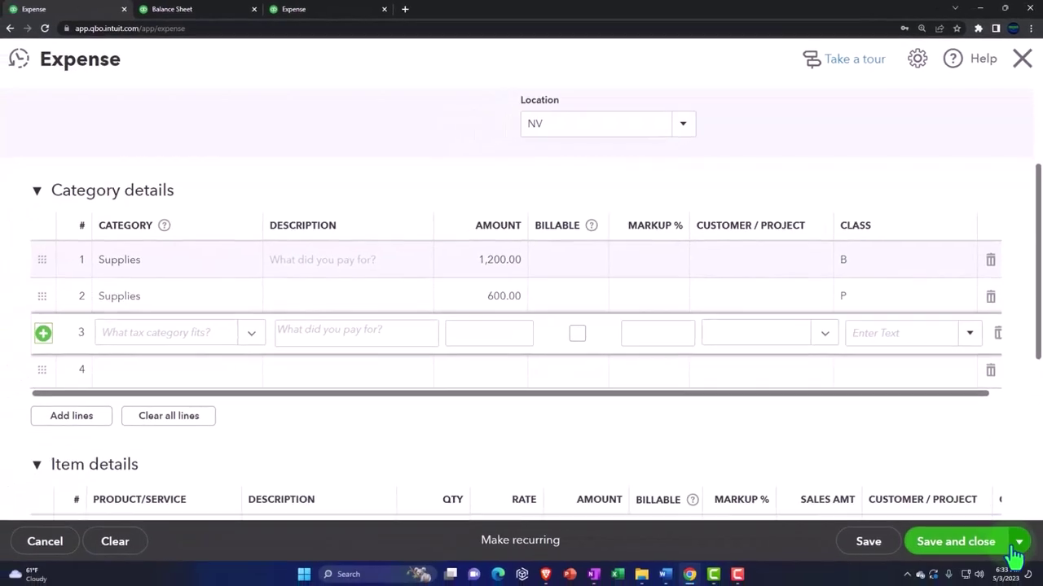
pyautogui.click(1018, 541)
pyautogui.click(981, 511)
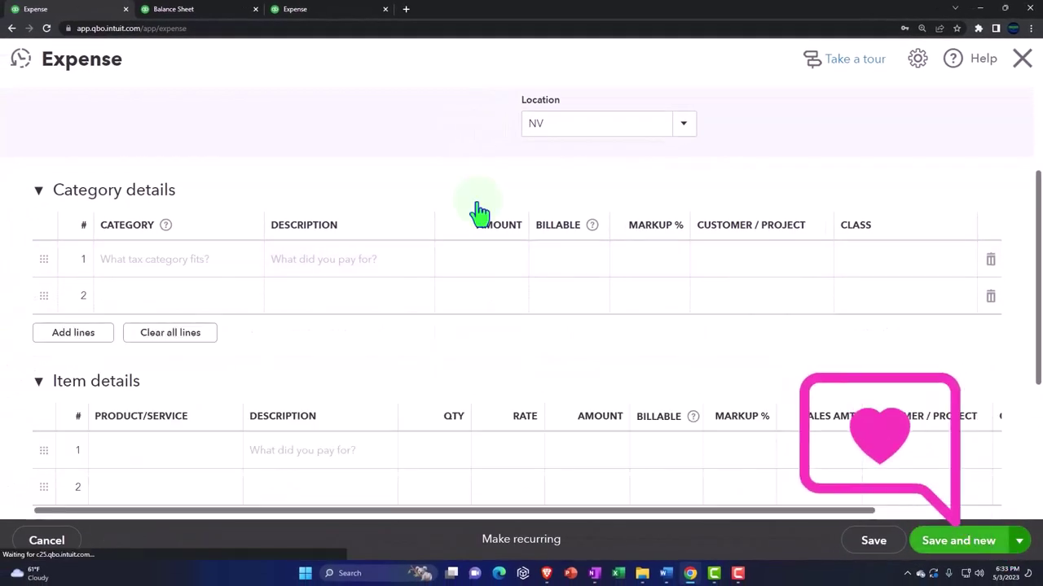